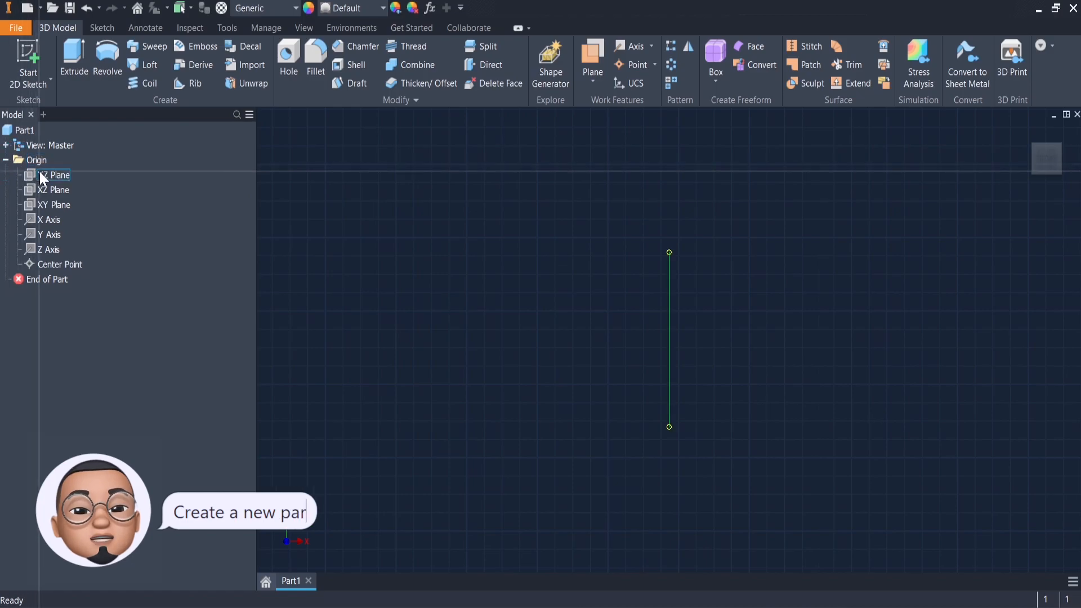
# Step: Start a sketch on the XY plane and draw a 50 mm diameter circle centred on the origin
pyautogui.click(53, 204)
pyautogui.click(28, 67)
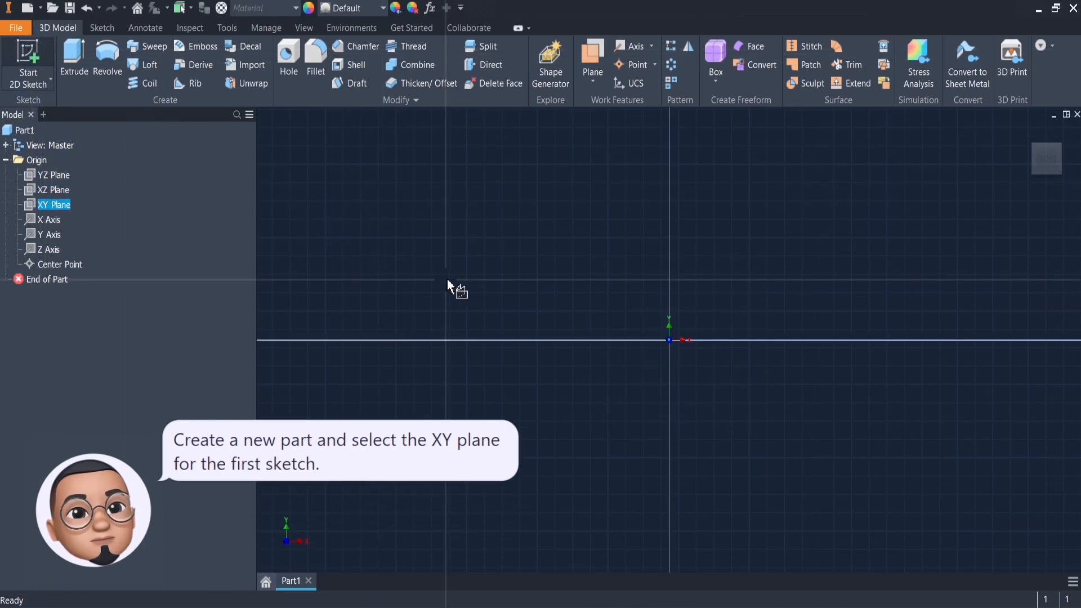
pyautogui.rightClick(612, 319)
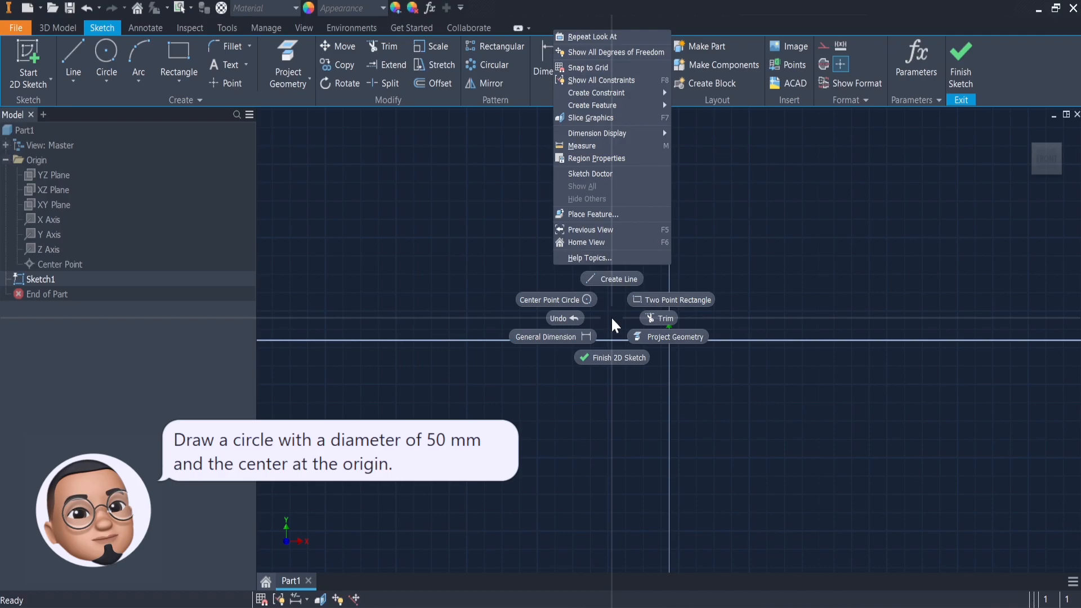
pyautogui.click(556, 300)
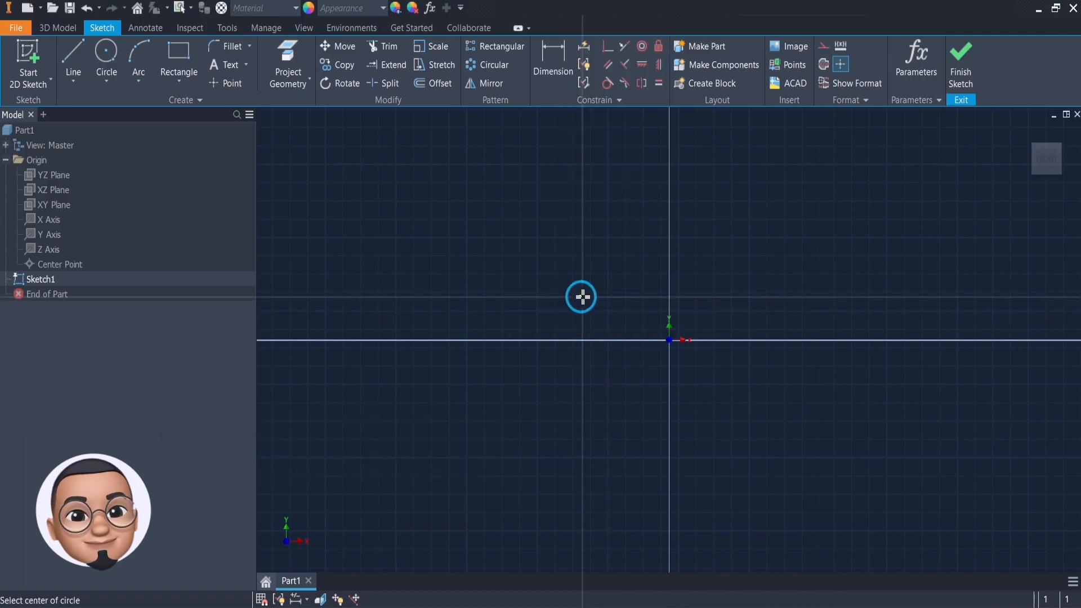
pyautogui.click(670, 340)
pyautogui.write('50')
pyautogui.press('Return')
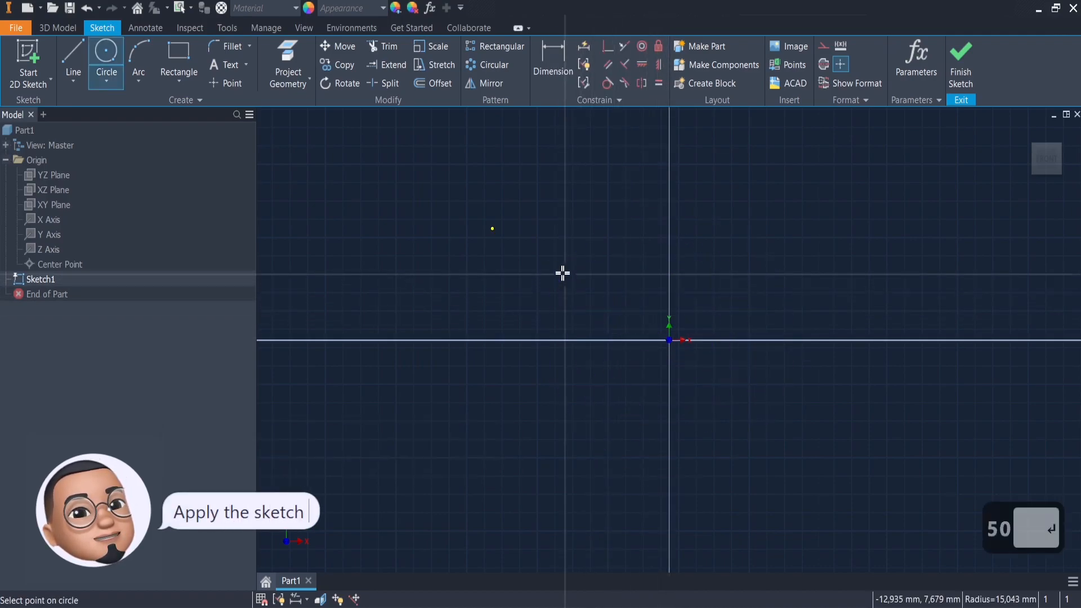
pyautogui.scroll(3, 590, 317)
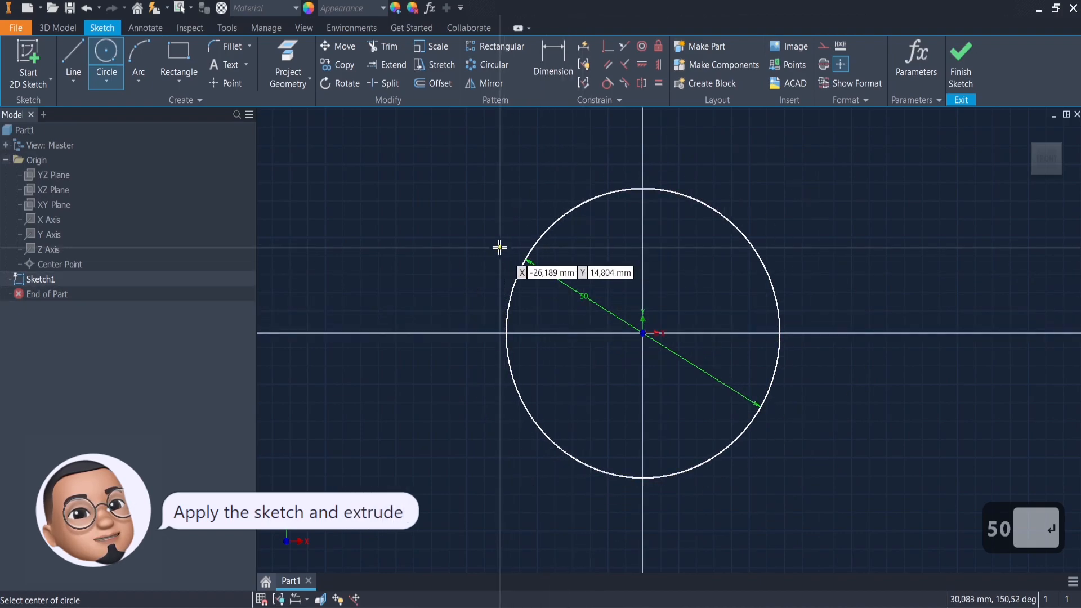
# Step: Extrude the circle 10 mm in one direction and start a new sketch on the disc's flat front face
pyautogui.click(66, 28)
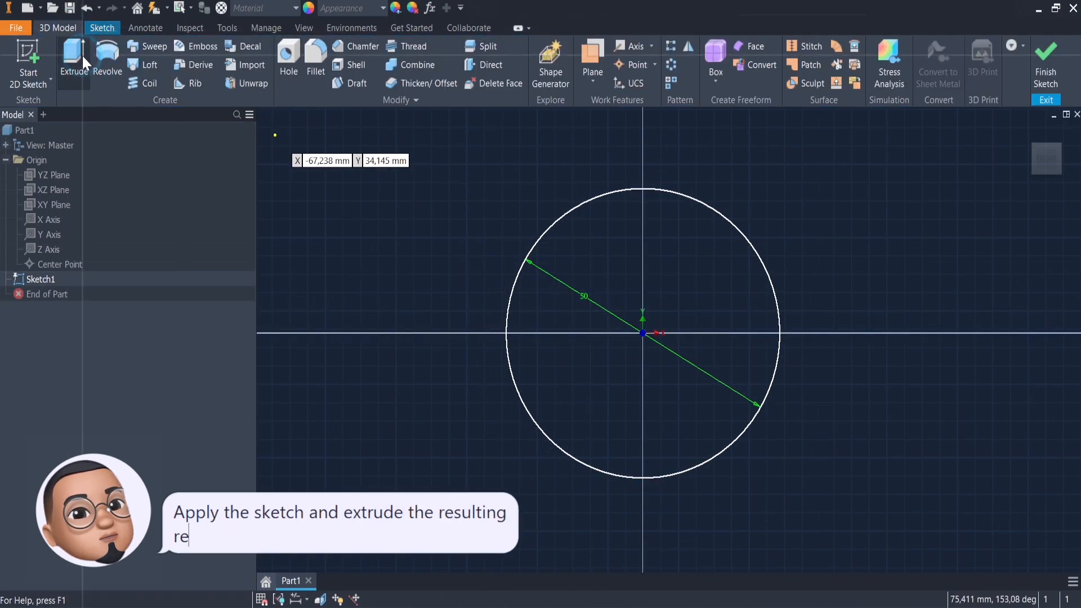
pyautogui.click(83, 54)
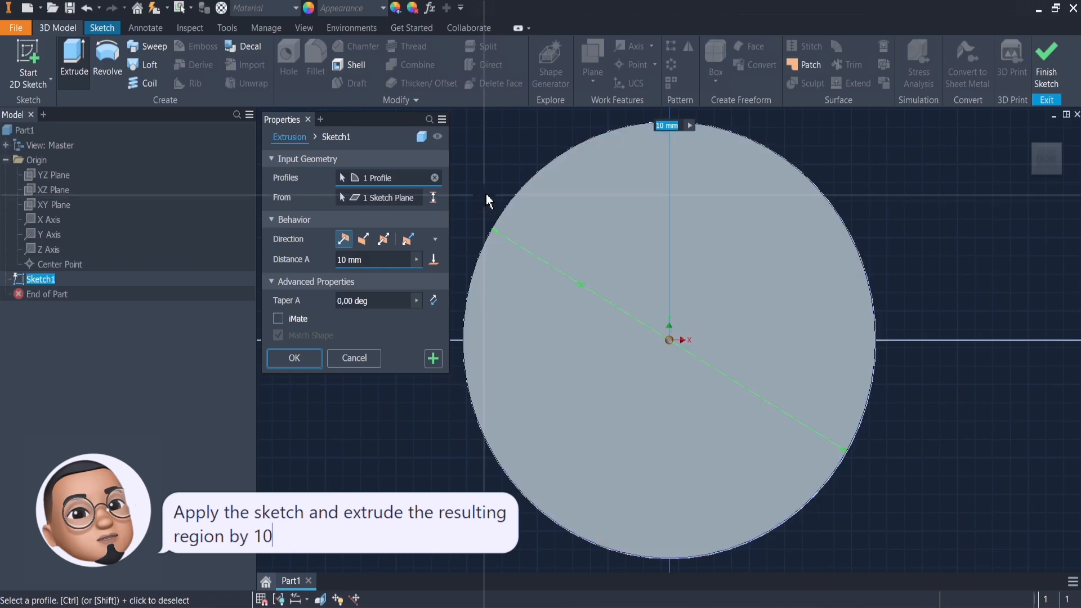
pyautogui.click(307, 359)
pyautogui.click(576, 248)
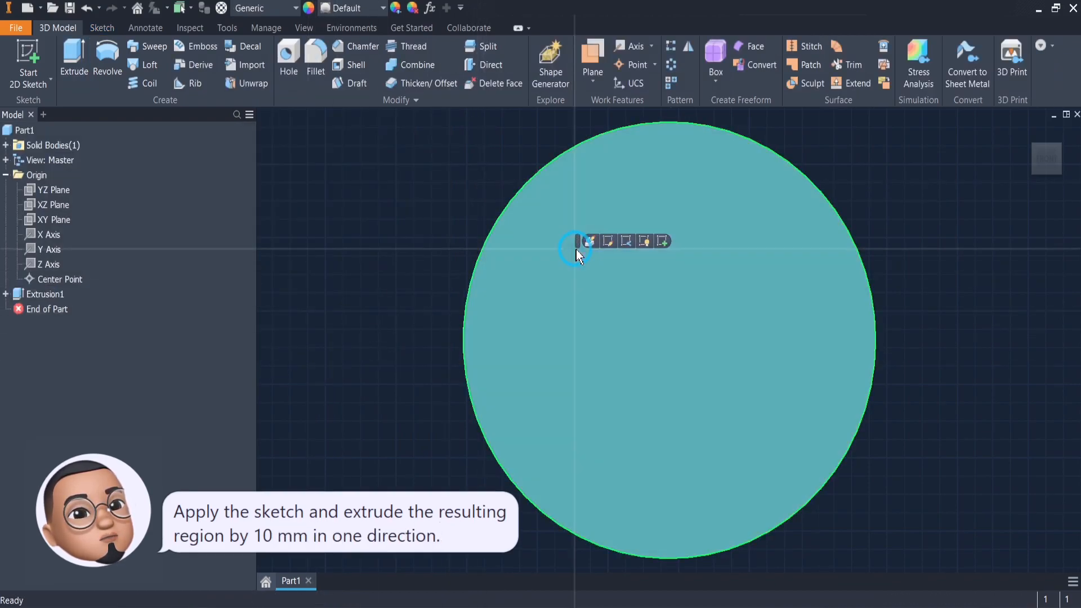
pyautogui.click(661, 242)
pyautogui.click(127, 52)
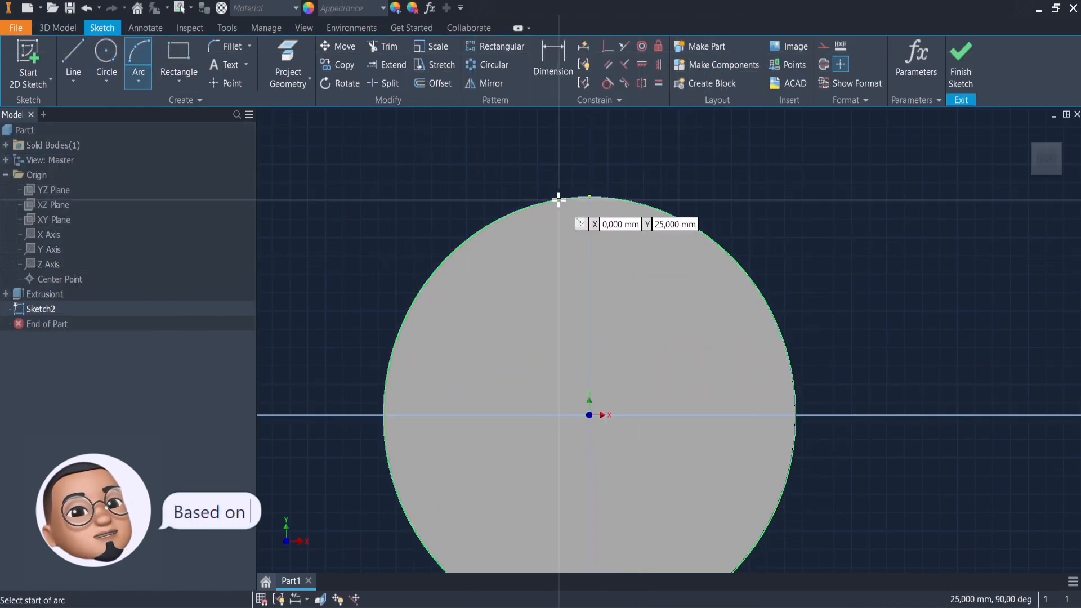
pyautogui.click(589, 197)
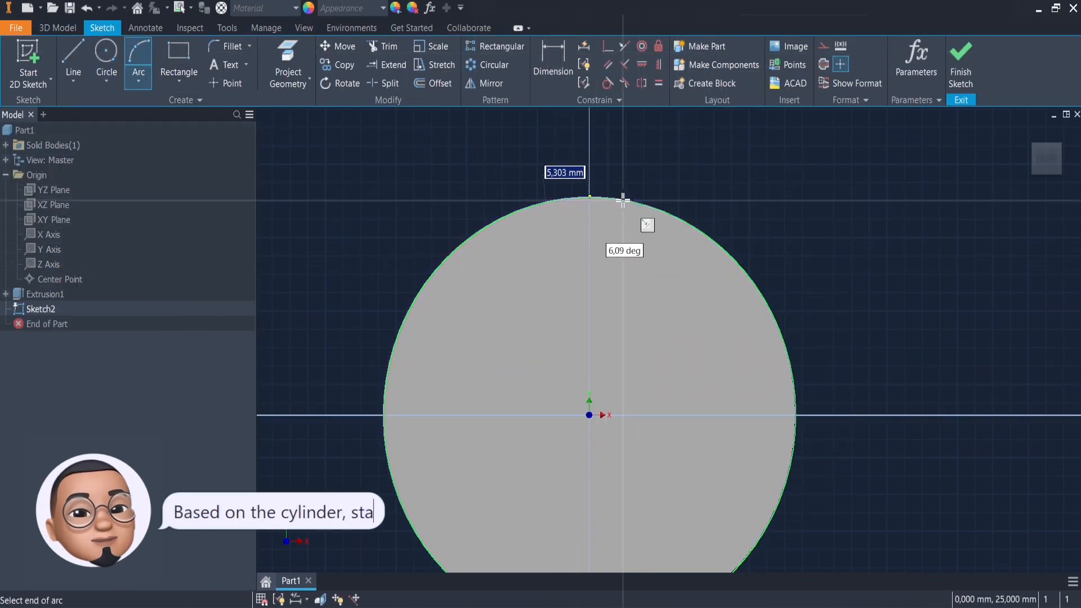
pyautogui.click(589, 197)
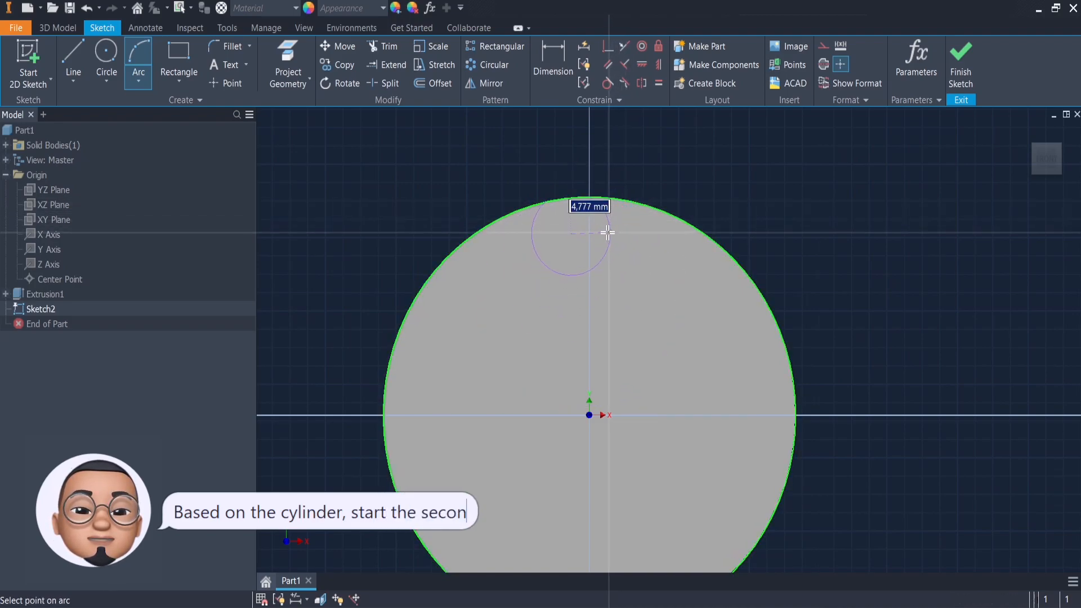
pyautogui.press('Escape')
pyautogui.scroll(-3, 598, 202)
pyautogui.press('Escape')
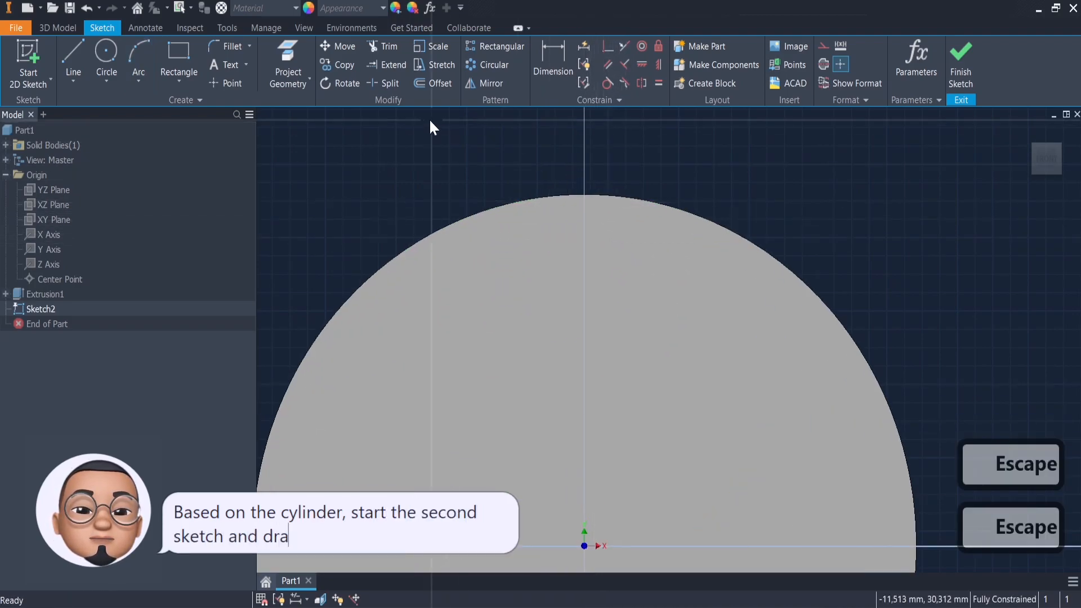
# Step: Project the disc's circular edge into the new sketch
pyautogui.click(286, 42)
pyautogui.click(549, 195)
pyautogui.press('Escape')
# Step: Draw a three-point arc curving into the disc near its top, with both ends on the projected circle
pyautogui.click(149, 48)
pyautogui.click(529, 200)
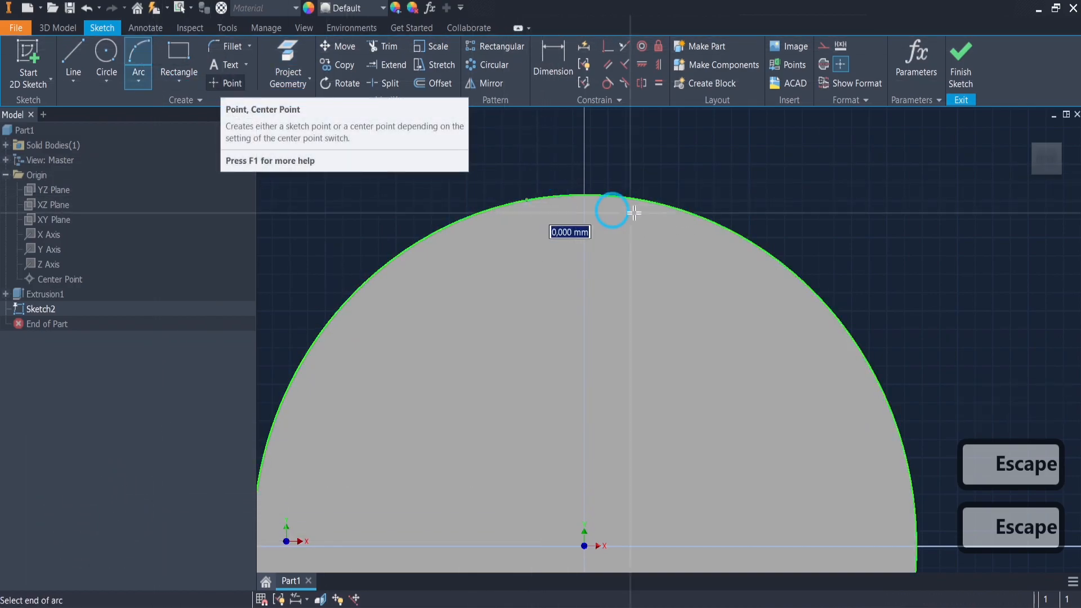
pyautogui.click(668, 206)
pyautogui.click(619, 232)
pyautogui.press('Escape')
pyautogui.press('Escape')
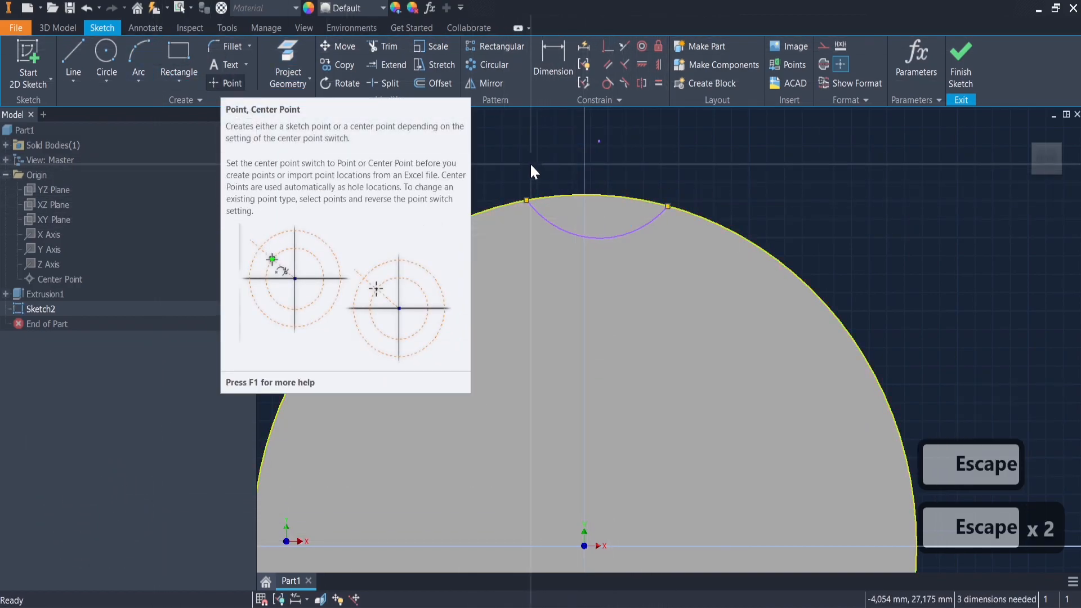
# Step: Apply a vertical constraint between the arc's centre point and the origin
pyautogui.scroll(1, 562, 152)
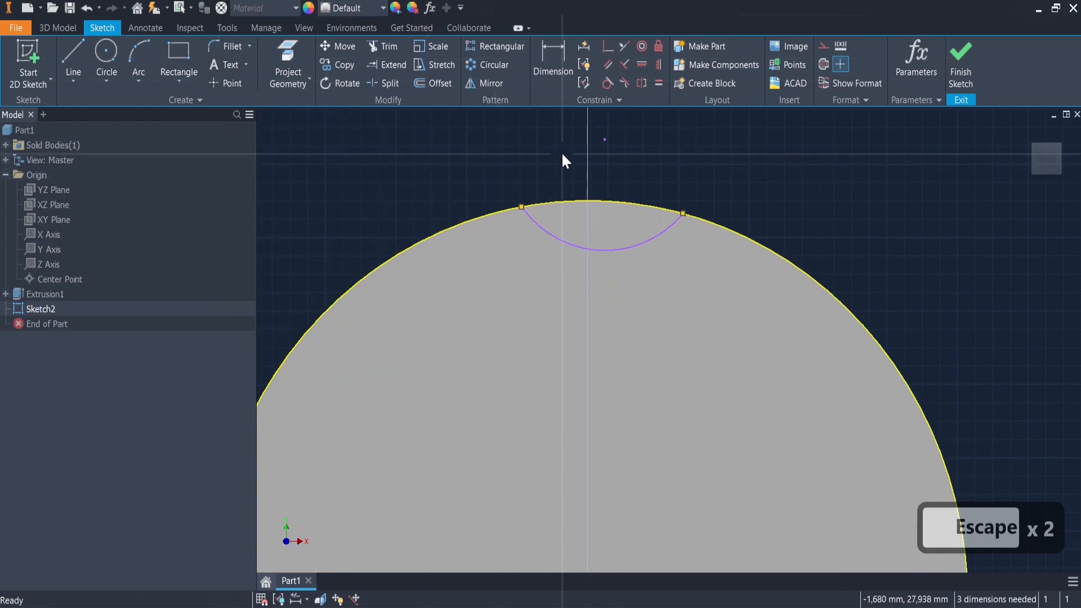
pyautogui.click(658, 64)
pyautogui.click(606, 139)
pyautogui.scroll(-1, 613, 141)
pyautogui.click(595, 475)
pyautogui.scroll(1, 589, 164)
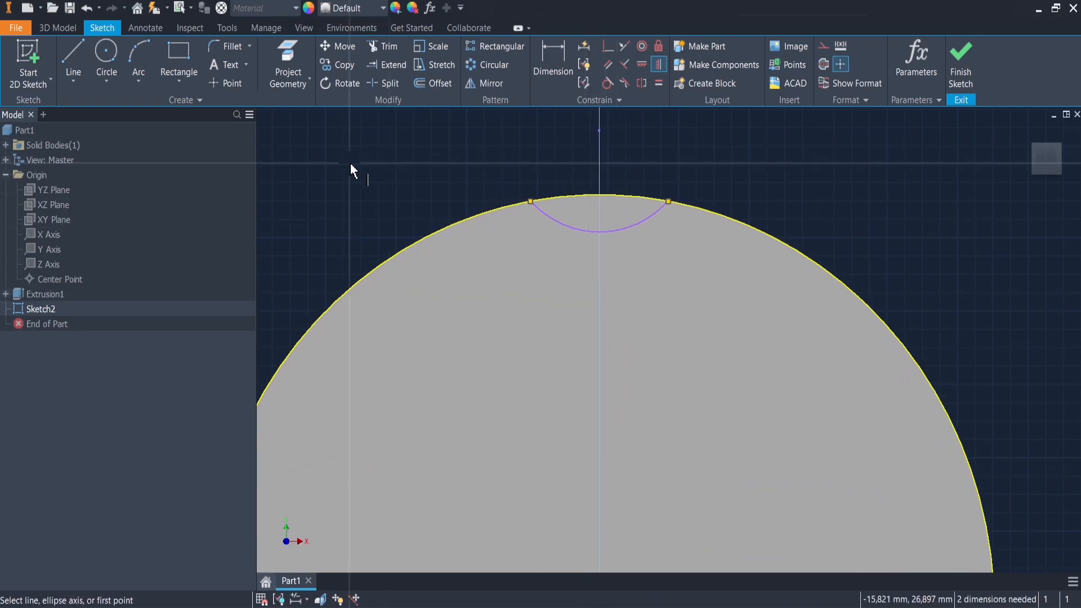
# Step: Dimension the vertical distance between the arc's centre and the origin as 34 mm
pyautogui.click(553, 62)
pyautogui.scroll(-1, 506, 153)
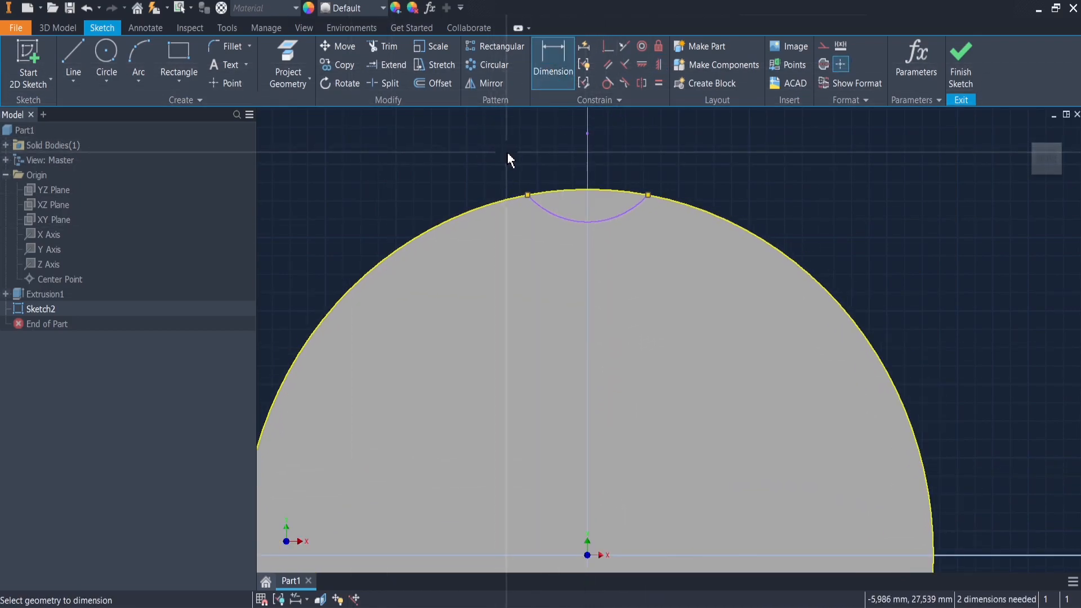
pyautogui.scroll(-1, 547, 144)
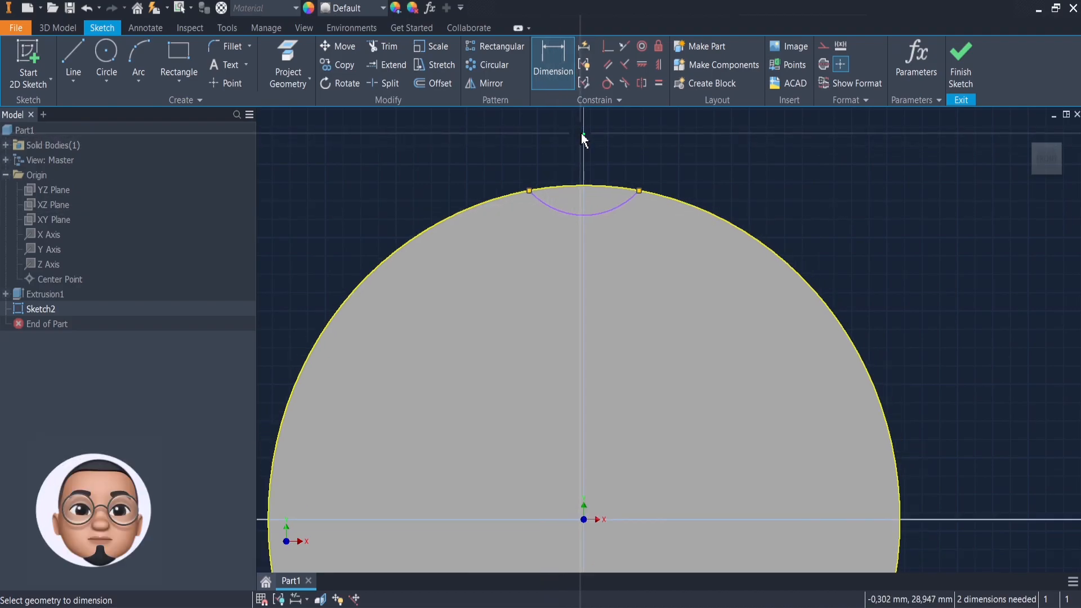
pyautogui.click(582, 134)
pyautogui.click(826, 314)
pyautogui.click(870, 324)
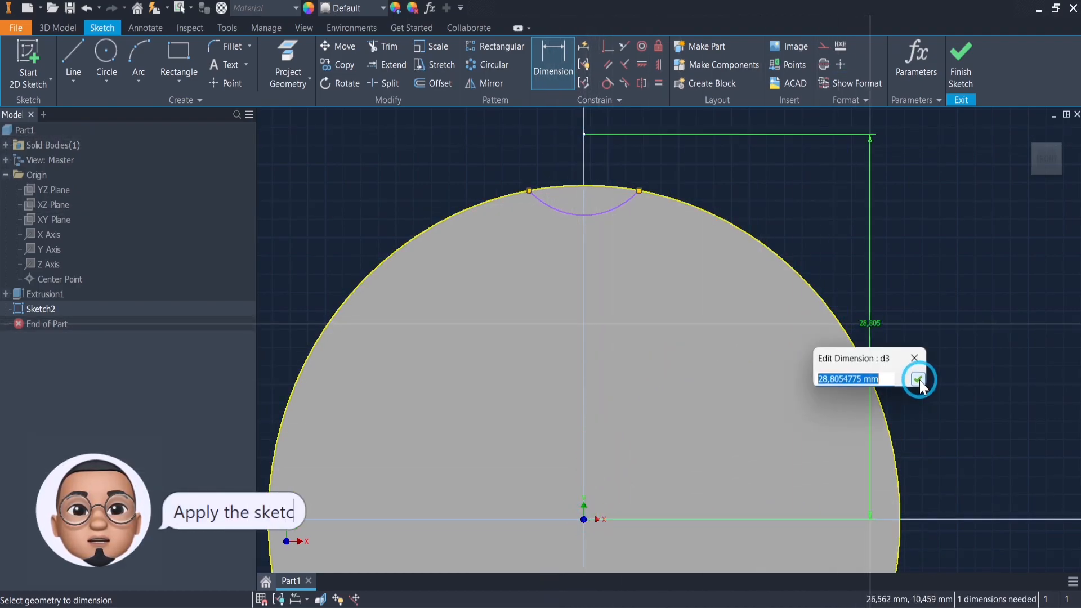
pyautogui.write('34')
pyautogui.press('Return')
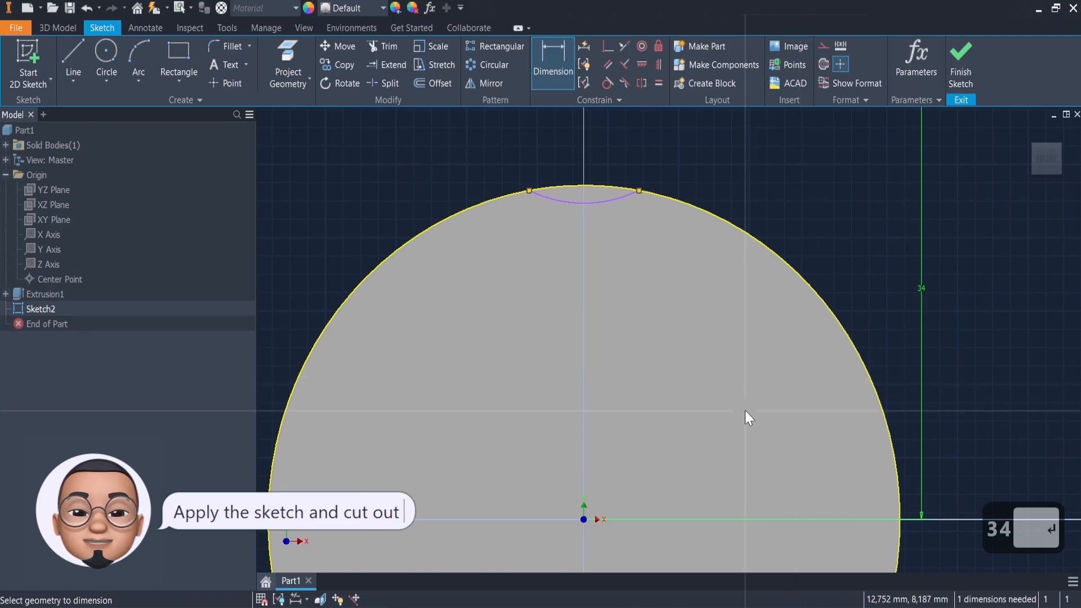
# Step: Dimension the arc's radius as 10 mm
pyautogui.scroll(-2, 743, 410)
pyautogui.click(639, 279)
pyautogui.click(635, 243)
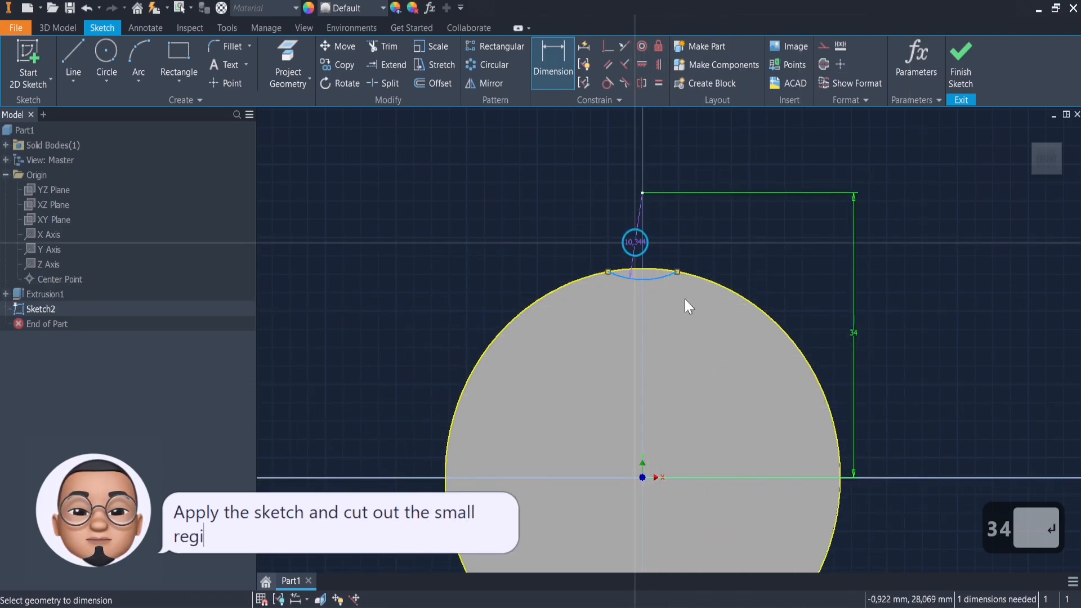
pyautogui.write('10')
pyautogui.press('Return')
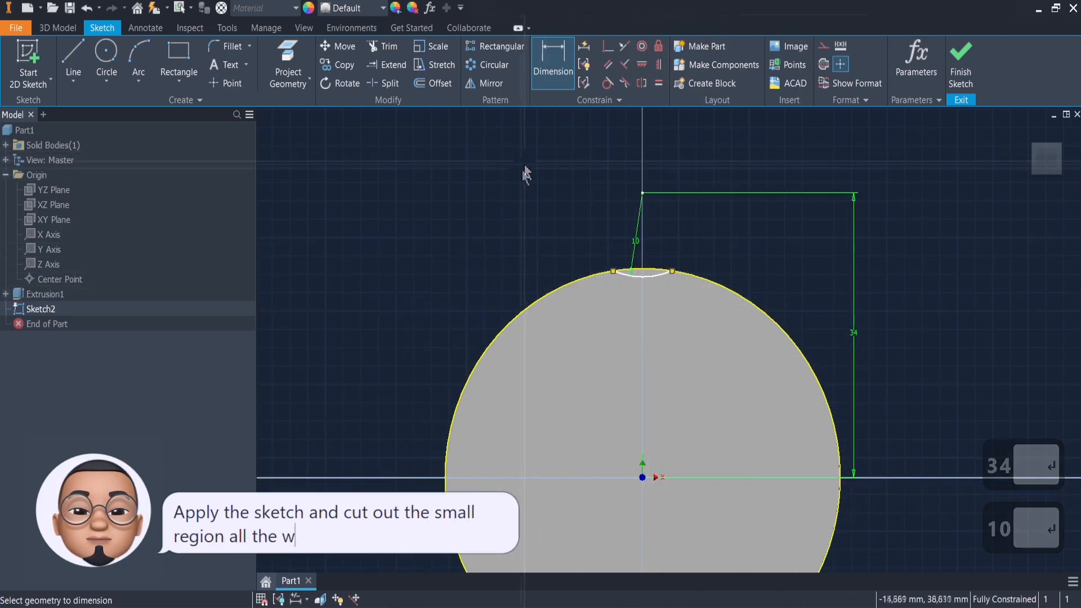
# Step: Extrude the small region between the arc and the disc's edge as a cut through all, with the direction flipped into the disc
pyautogui.click(56, 28)
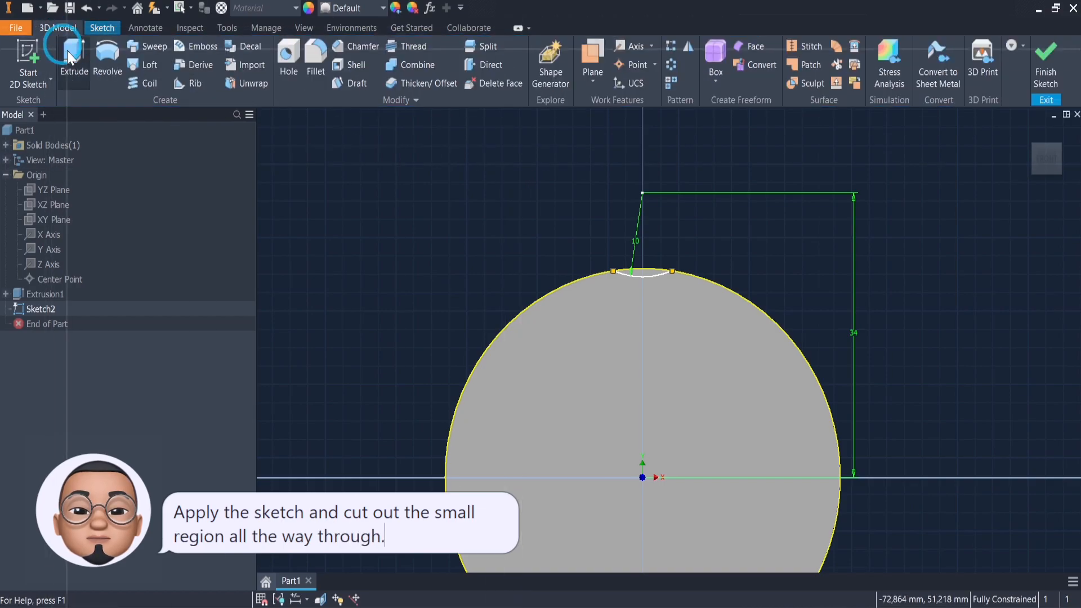
pyautogui.press('e')
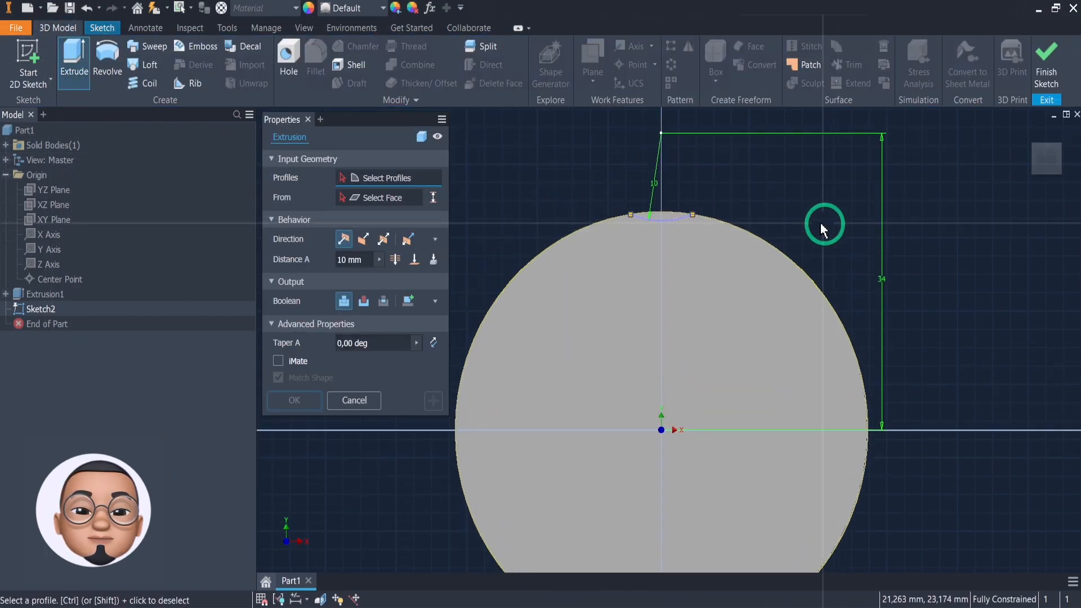
pyautogui.scroll(4, 689, 205)
pyautogui.click(596, 248)
pyautogui.scroll(-4, 724, 149)
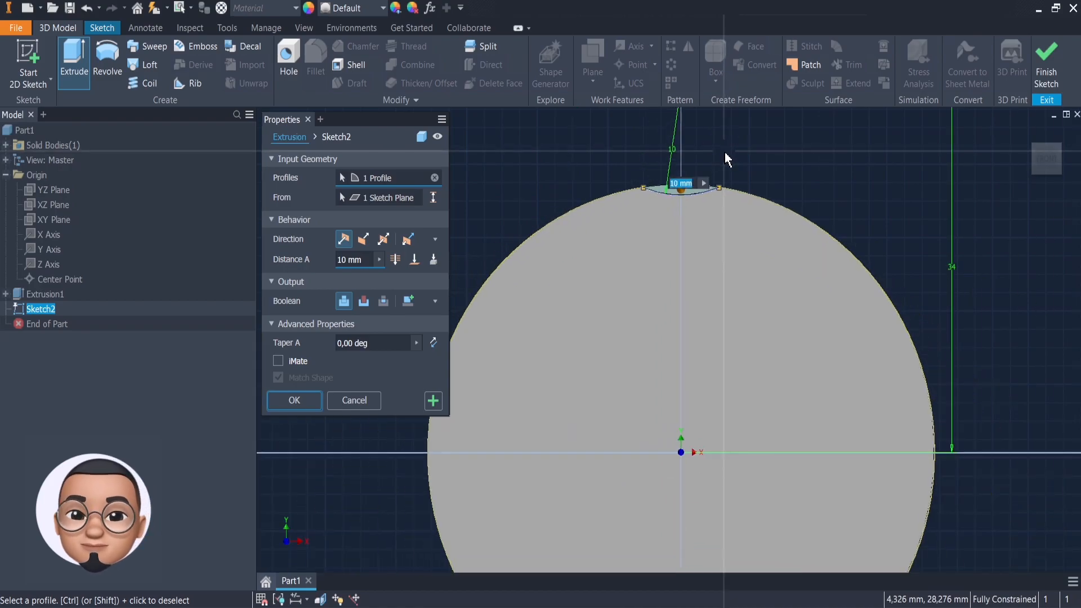
pyautogui.click(363, 301)
pyautogui.click(364, 238)
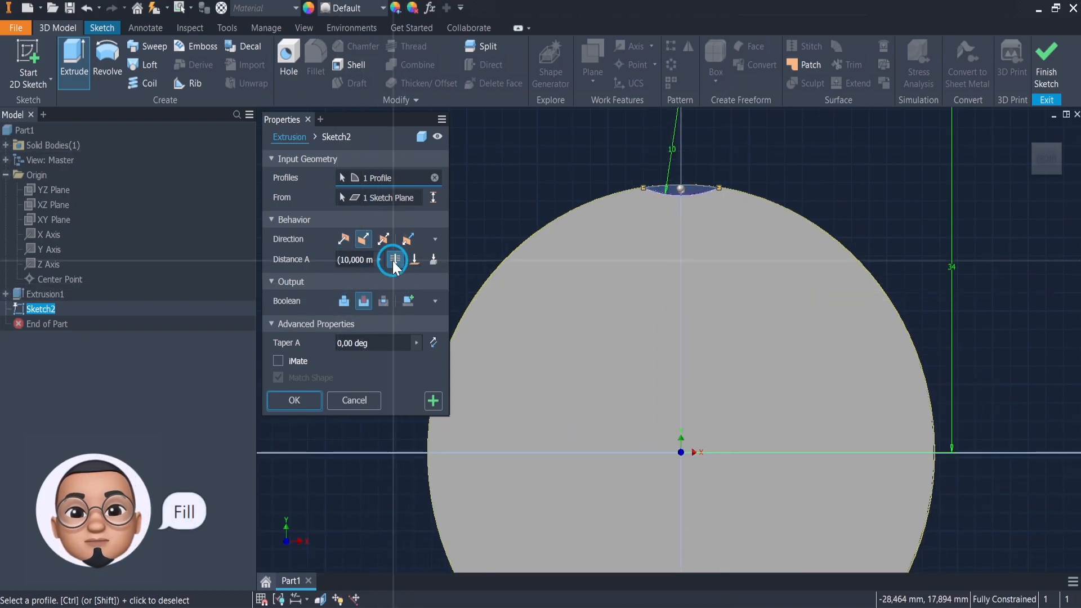
pyautogui.keyDown('shift'); pyautogui.moveTo(542, 180); pyautogui.dragTo(557, 226, button='middle'); pyautogui.keyUp('shift')
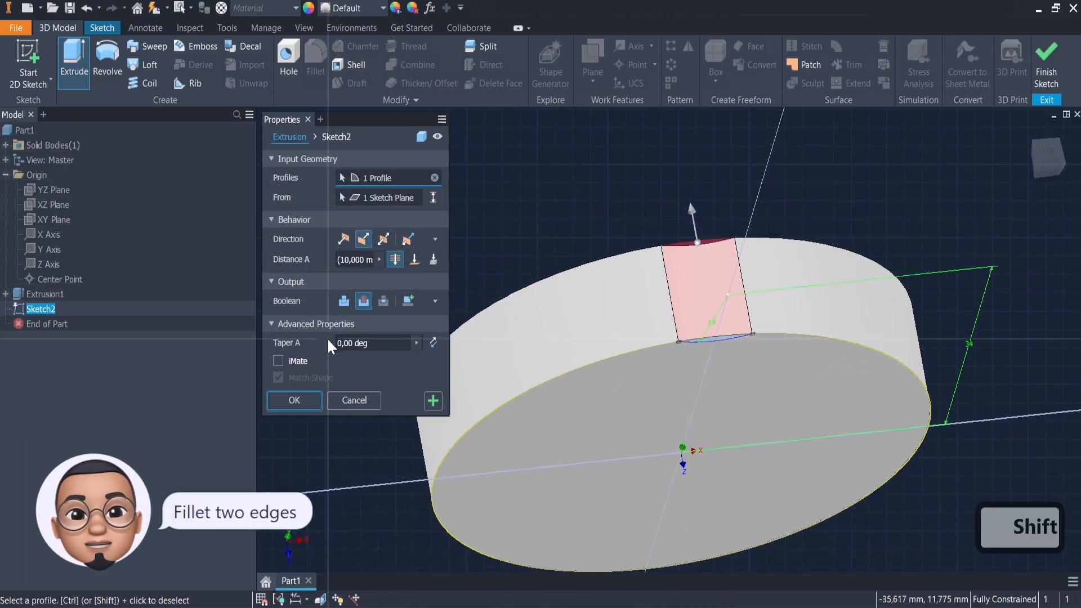
pyautogui.click(309, 400)
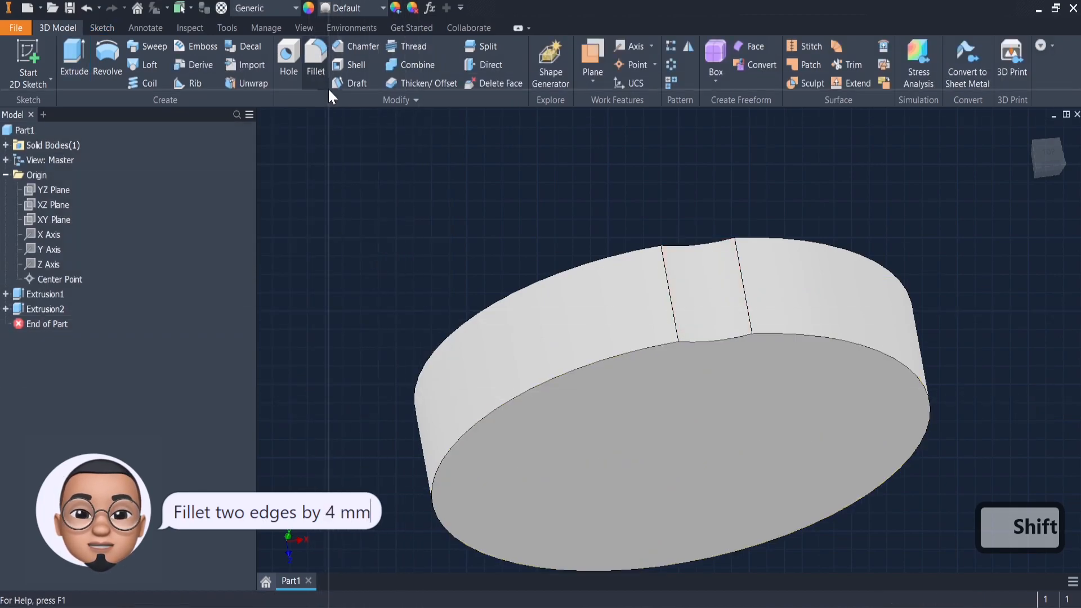
# Step: Fillet the two side edges of the notch with a 4 mm radius
pyautogui.click(316, 62)
pyautogui.click(391, 178)
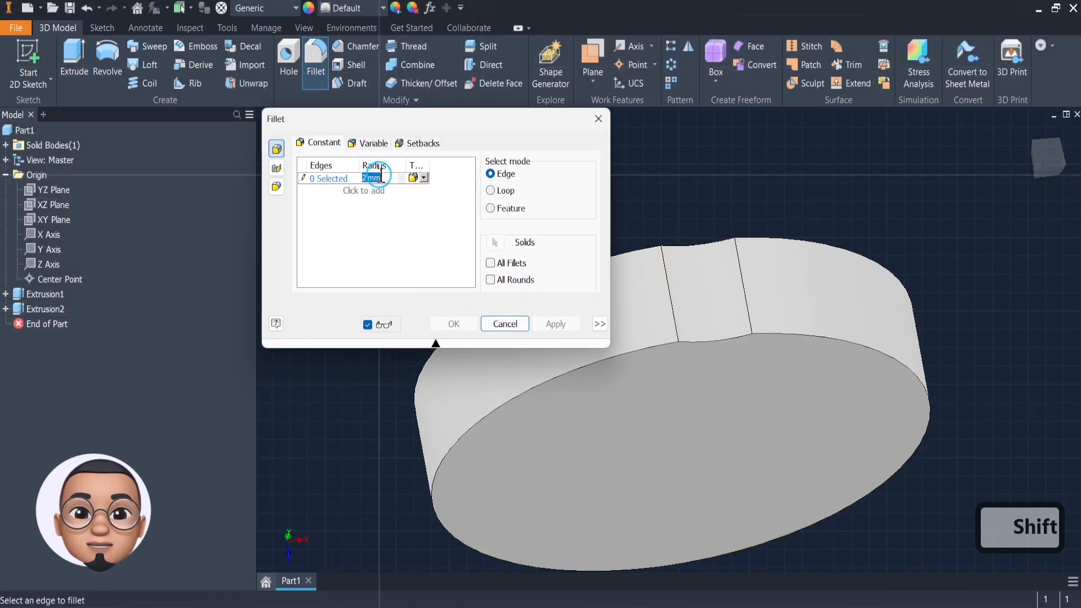
pyautogui.write('4')
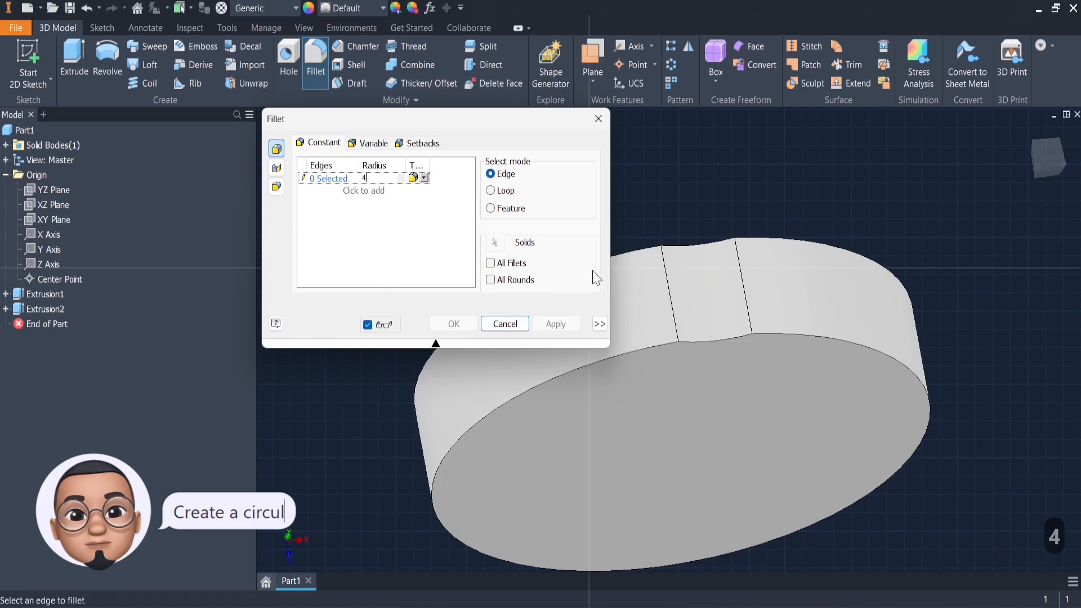
pyautogui.click(670, 293)
pyautogui.click(743, 280)
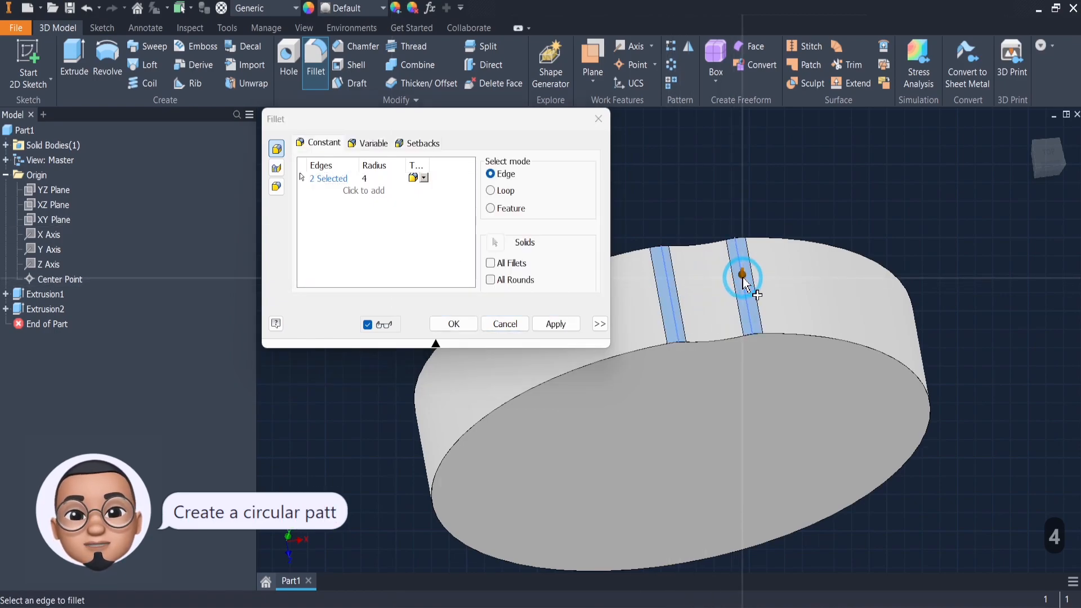
pyautogui.click(470, 323)
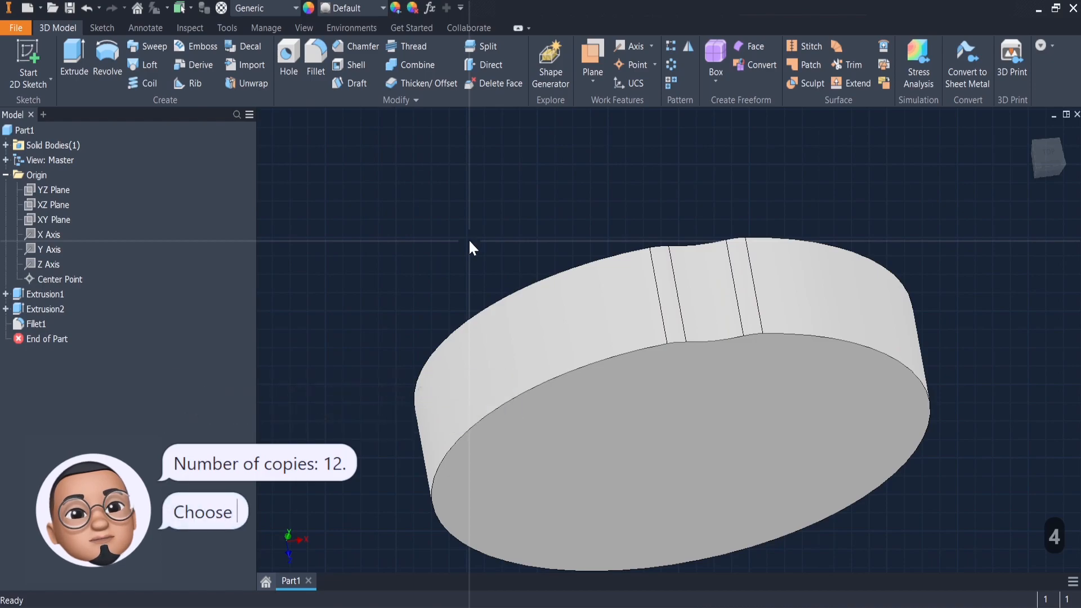
# Step: Create a circular pattern of the notch cut and its fillet around the Z axis with 12 occurrences over 360 degrees
pyautogui.click(670, 64)
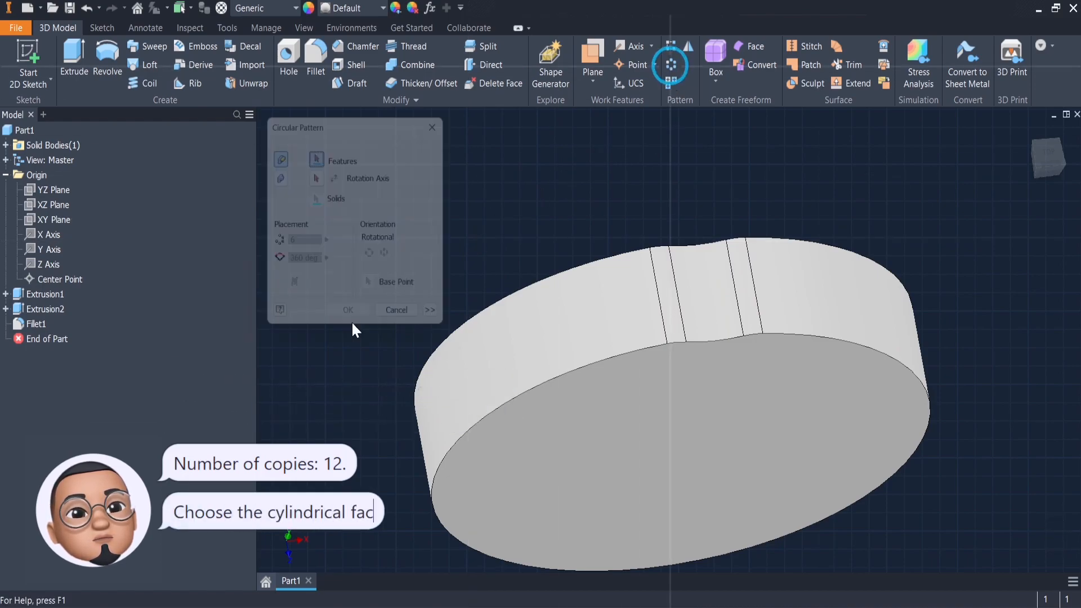
pyautogui.click(40, 310)
pyautogui.click(36, 324)
pyautogui.click(316, 176)
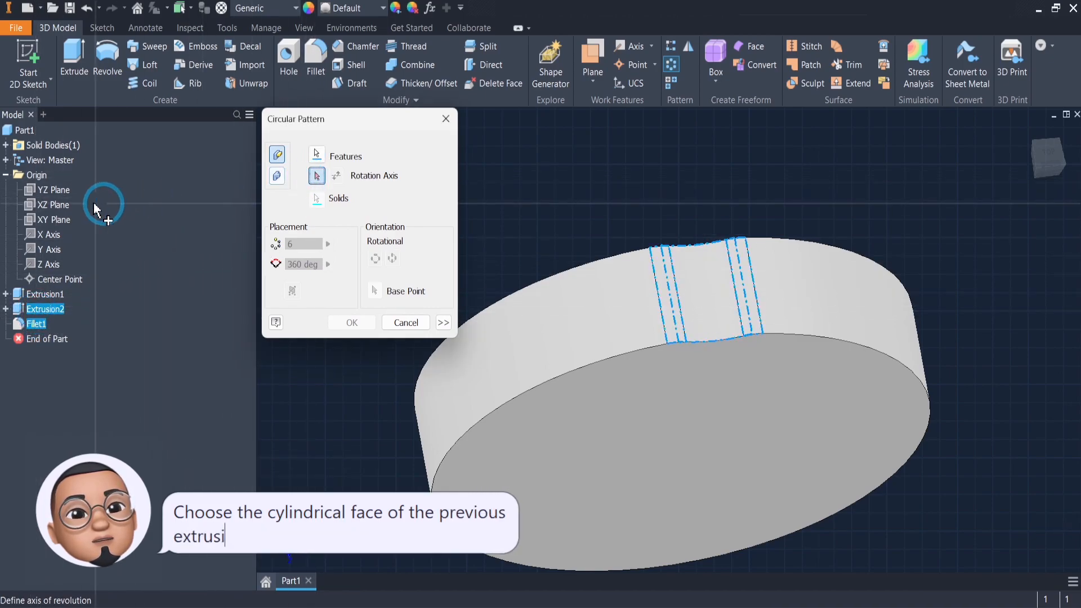
pyautogui.click(48, 264)
pyautogui.write('12')
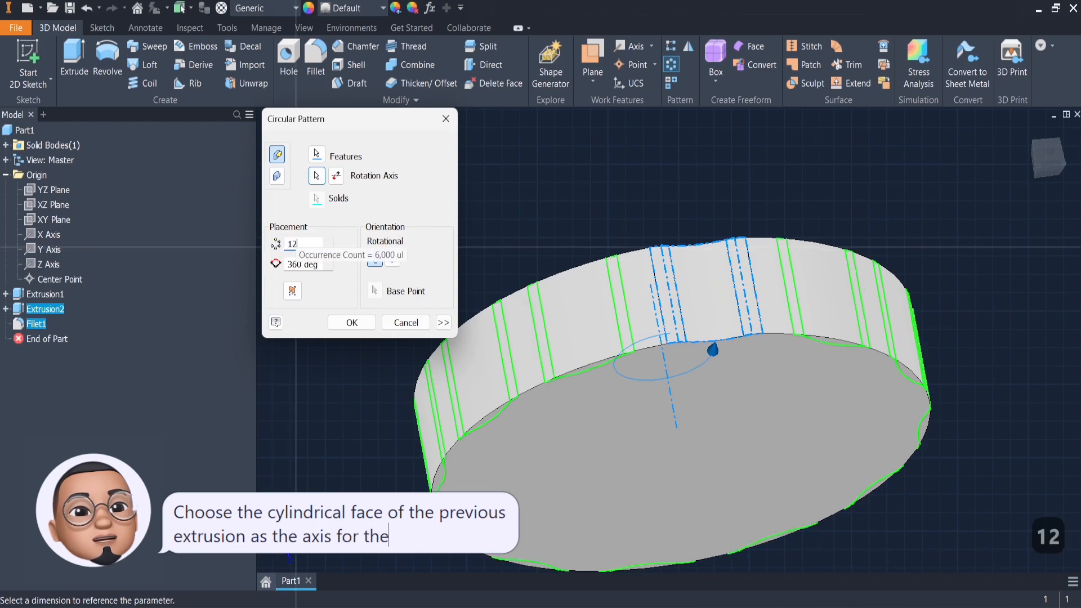
pyautogui.click(349, 322)
# Step: Fillet the complete scalloped edge around the disc's top face with a 4 mm radius
pyautogui.keyDown('shift'); pyautogui.moveTo(465, 205); pyautogui.dragTo(387, 227, button='middle'); pyautogui.keyUp('shift')
pyautogui.click(316, 56)
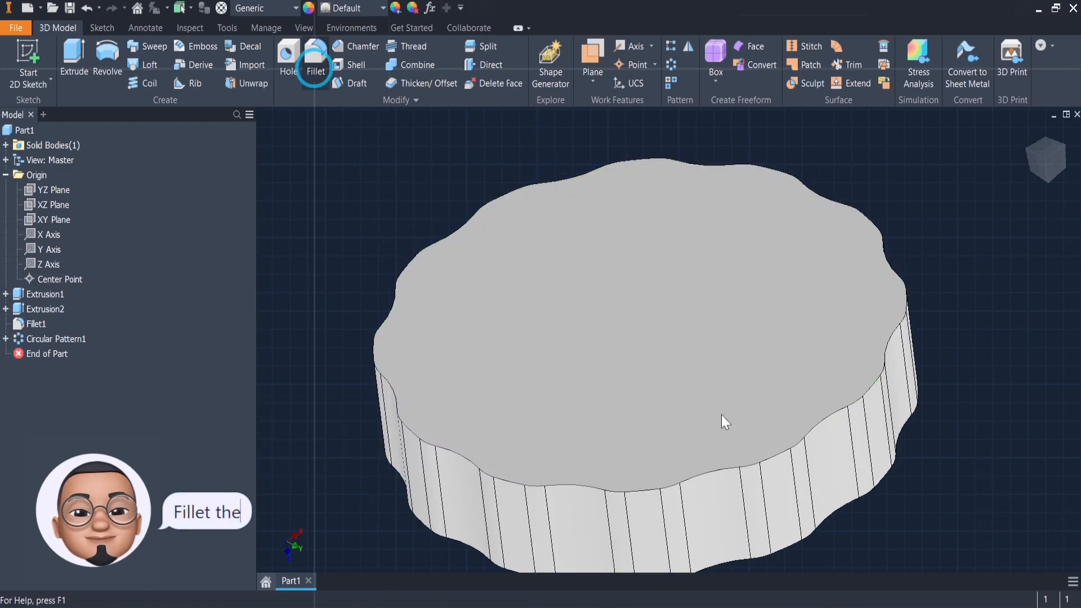
pyautogui.click(794, 441)
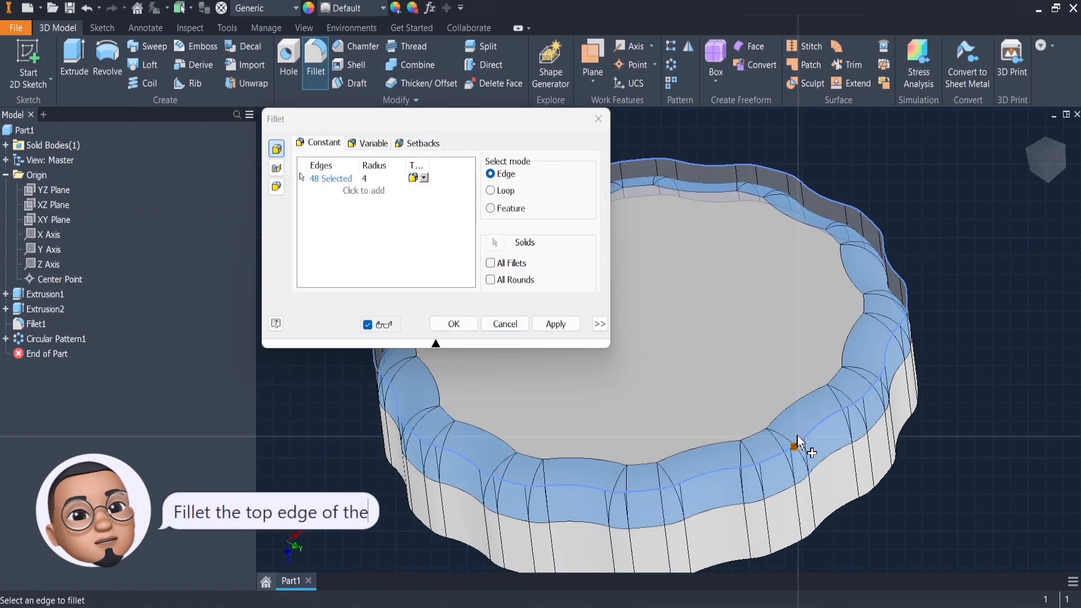
pyautogui.click(466, 318)
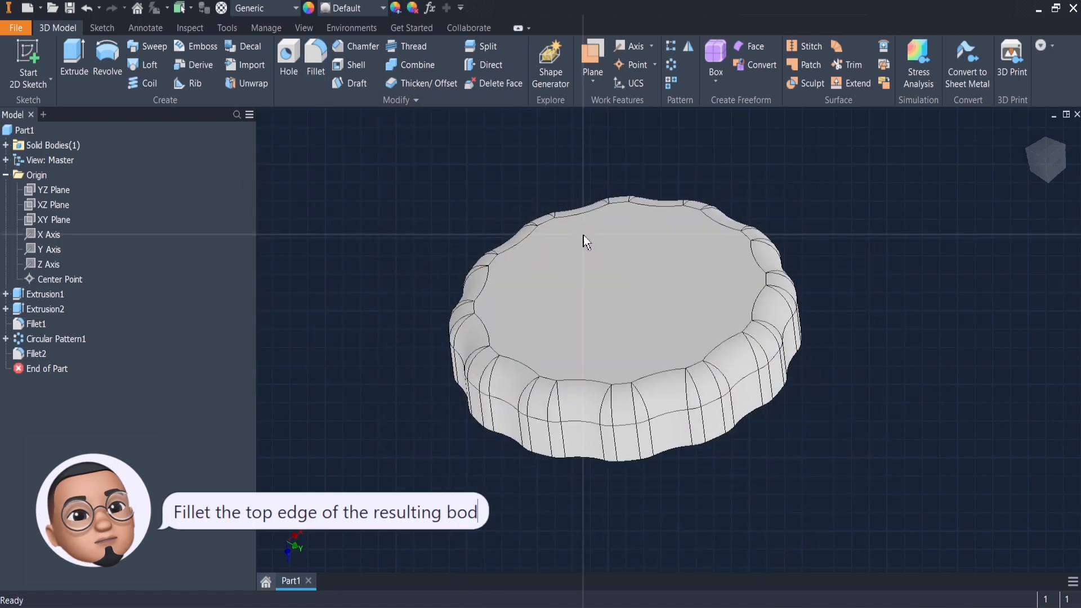
pyautogui.press('Escape')
# Step: Shell the body to a 1 mm wall thickness, removing the flat face opposite the filleted edge
pyautogui.keyDown('shift'); pyautogui.moveTo(466, 210); pyautogui.dragTo(467, 148, button='middle'); pyautogui.keyUp('shift')
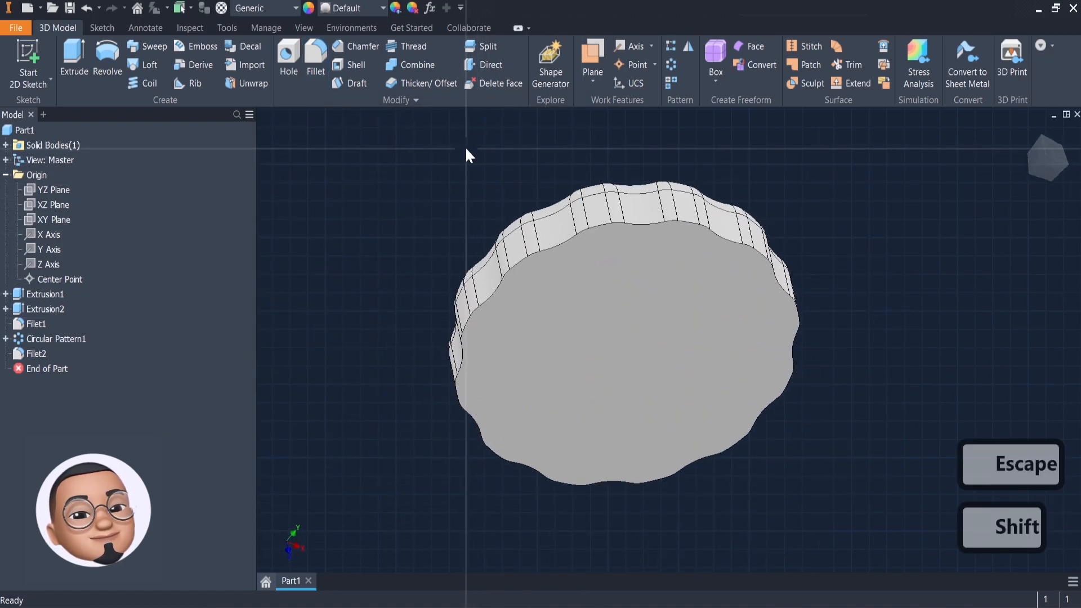
pyautogui.click(351, 66)
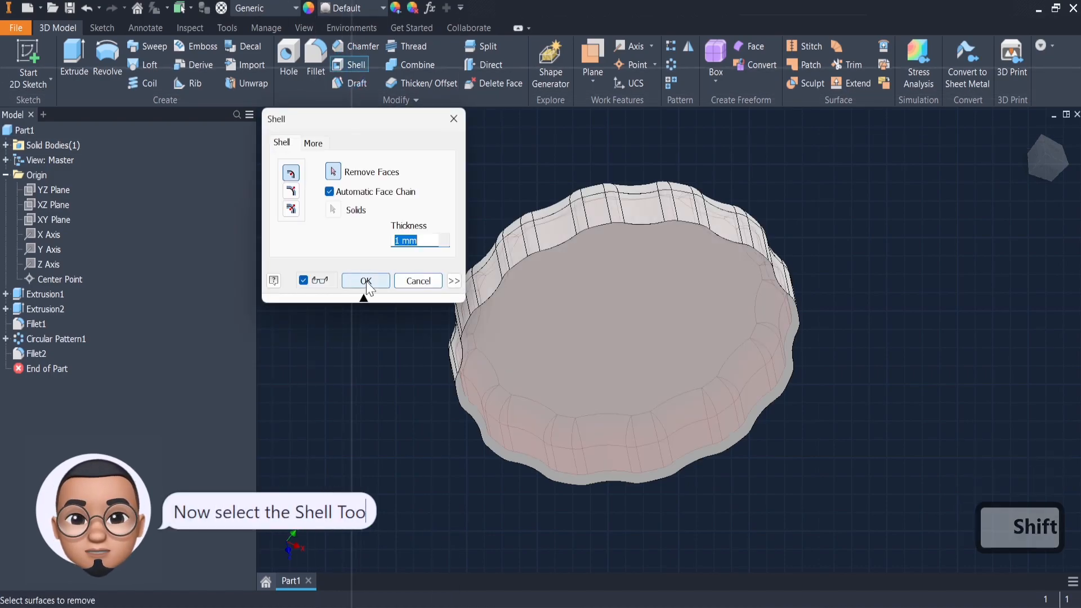
pyautogui.click(578, 300)
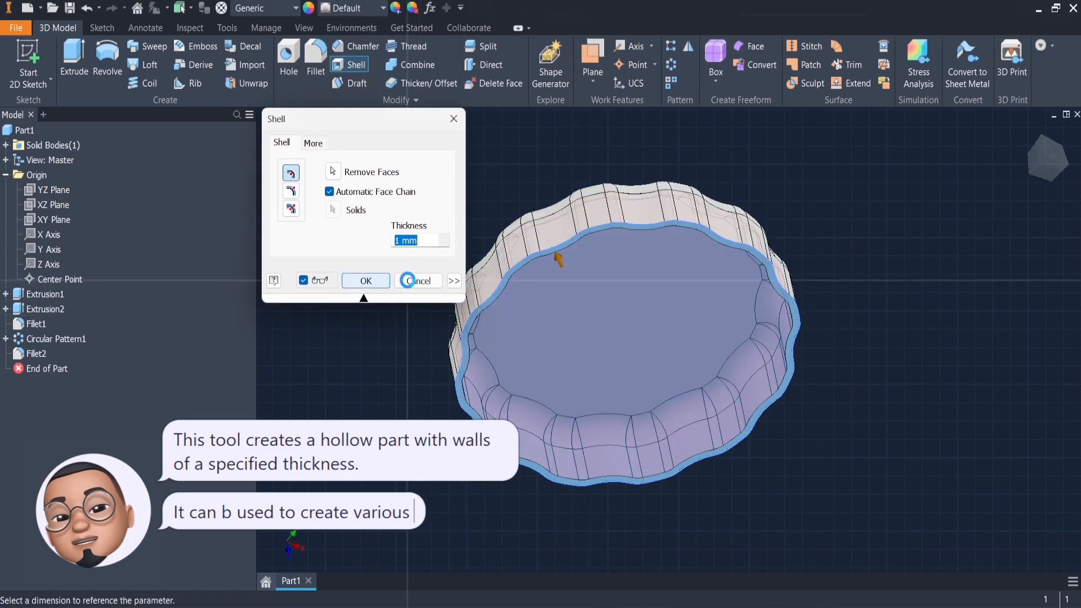
pyautogui.click(371, 284)
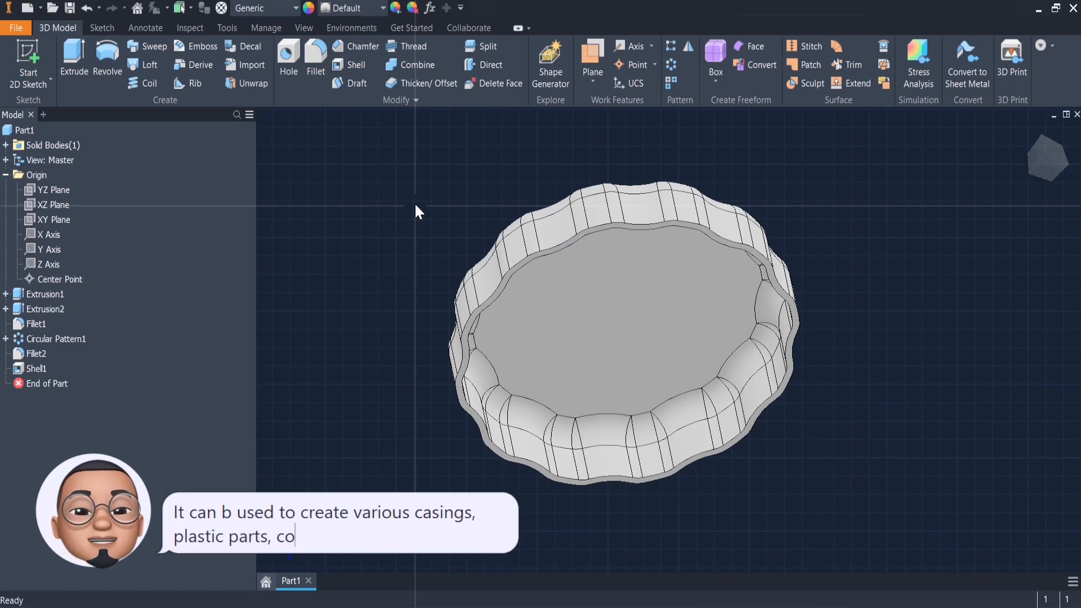
# Step: Start a sketch on the inner floor of the shelled body and draw an 18 mm diameter circle at its centre
pyautogui.moveTo(416, 209)
pyautogui.keyDown('shift'); pyautogui.mouseDown(button='middle')
pyautogui.moveTo(430, 227)
pyautogui.moveTo(429, 265)
pyautogui.moveTo(423, 210)
pyautogui.mouseUp(button='middle'); pyautogui.keyUp('shift')
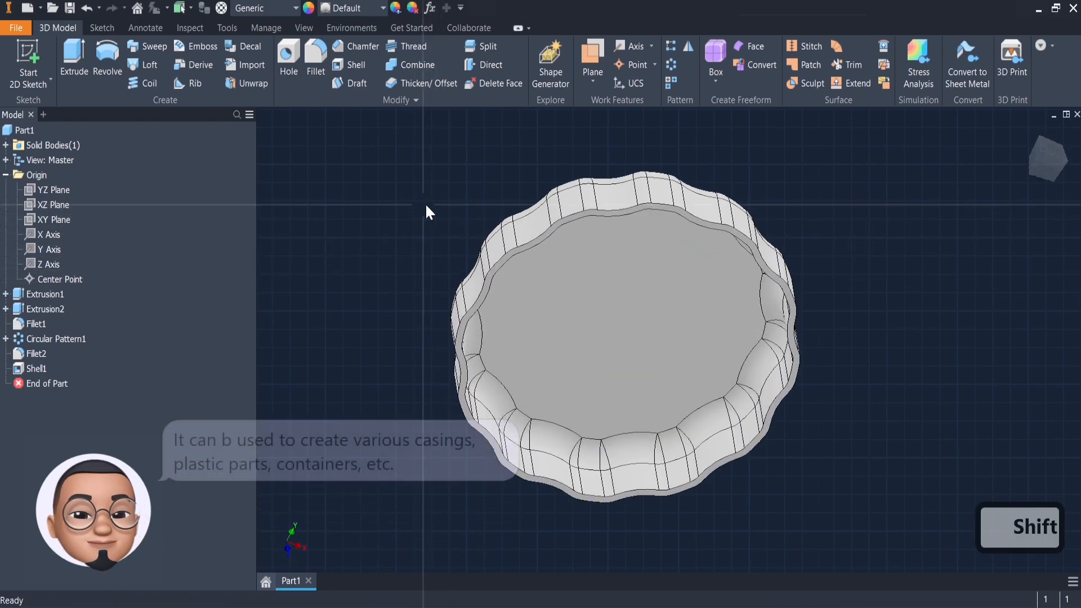
pyautogui.click(653, 296)
pyautogui.click(665, 292)
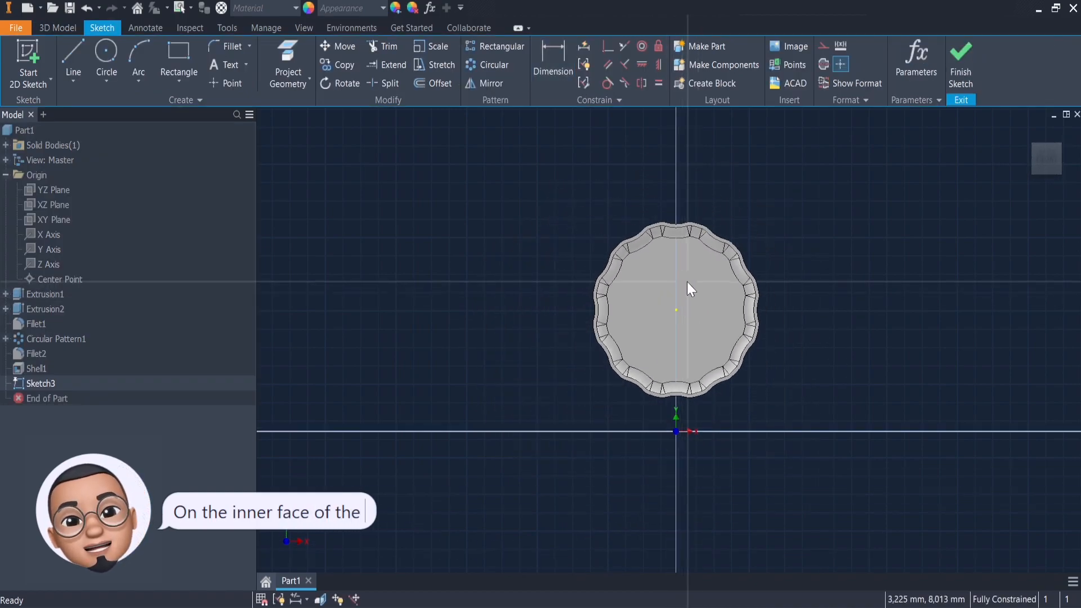
pyautogui.scroll(3, 687, 282)
pyautogui.click(106, 54)
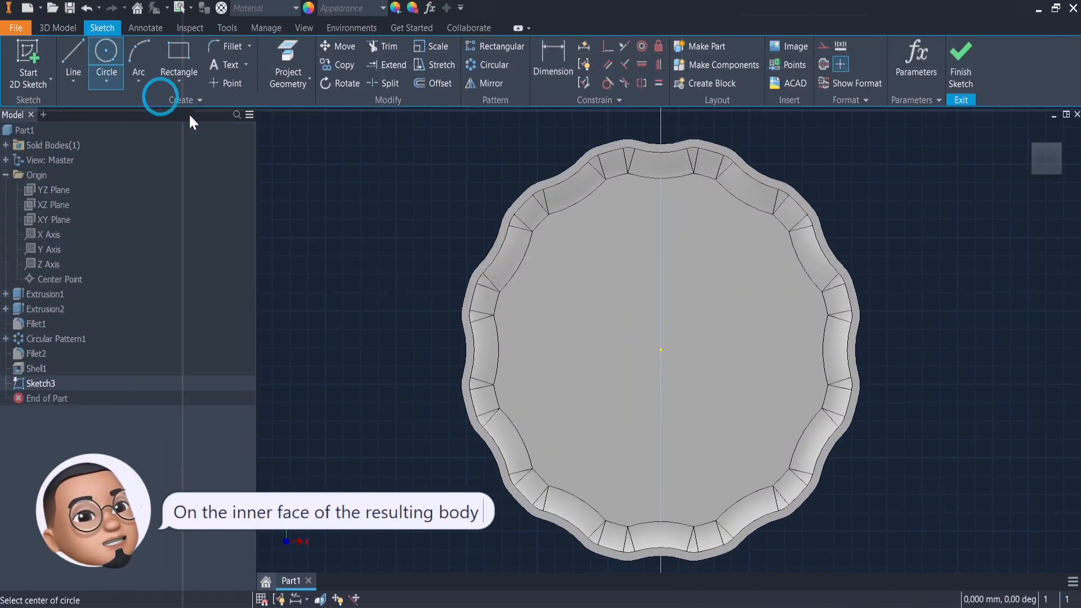
pyautogui.click(642, 333)
pyautogui.write('18')
pyautogui.press('Return')
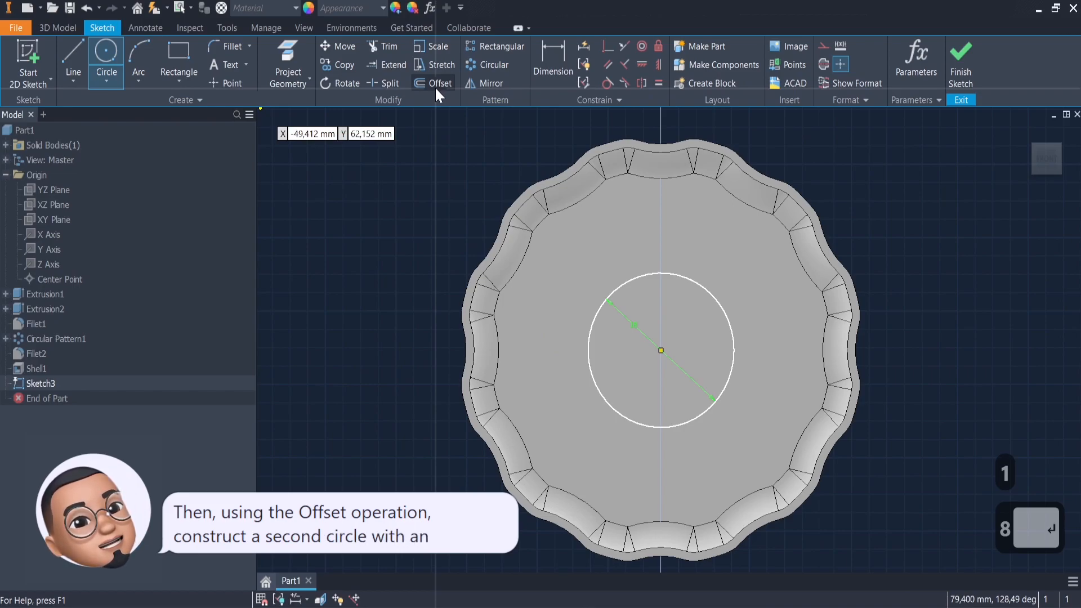
# Step: Offset the 18 mm circle inward by 2 mm to form a ring
pyautogui.click(439, 85)
pyautogui.click(640, 274)
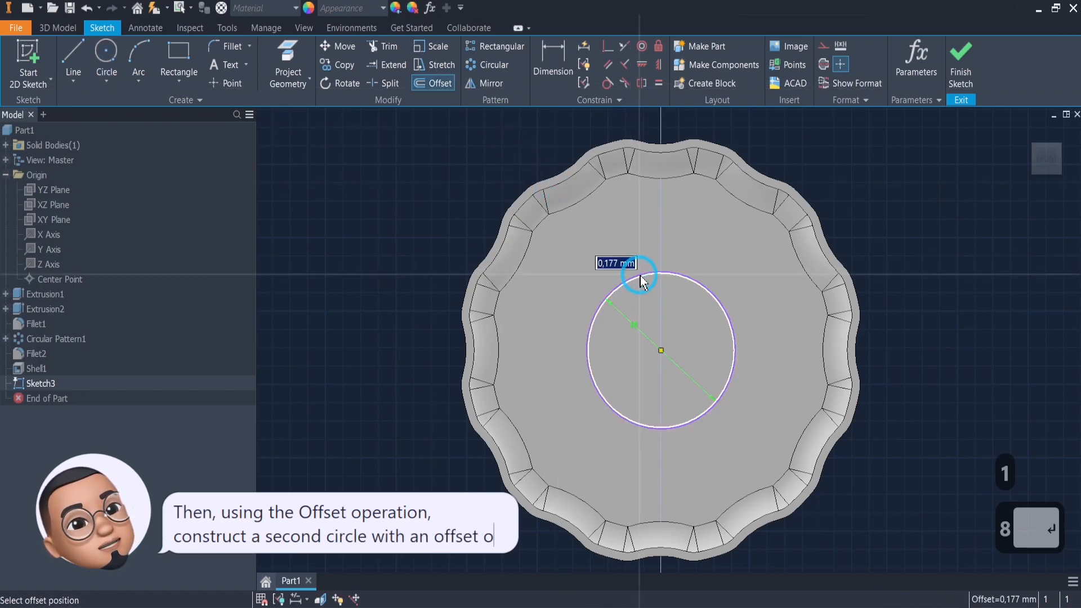
pyautogui.write('2')
pyautogui.press('Return')
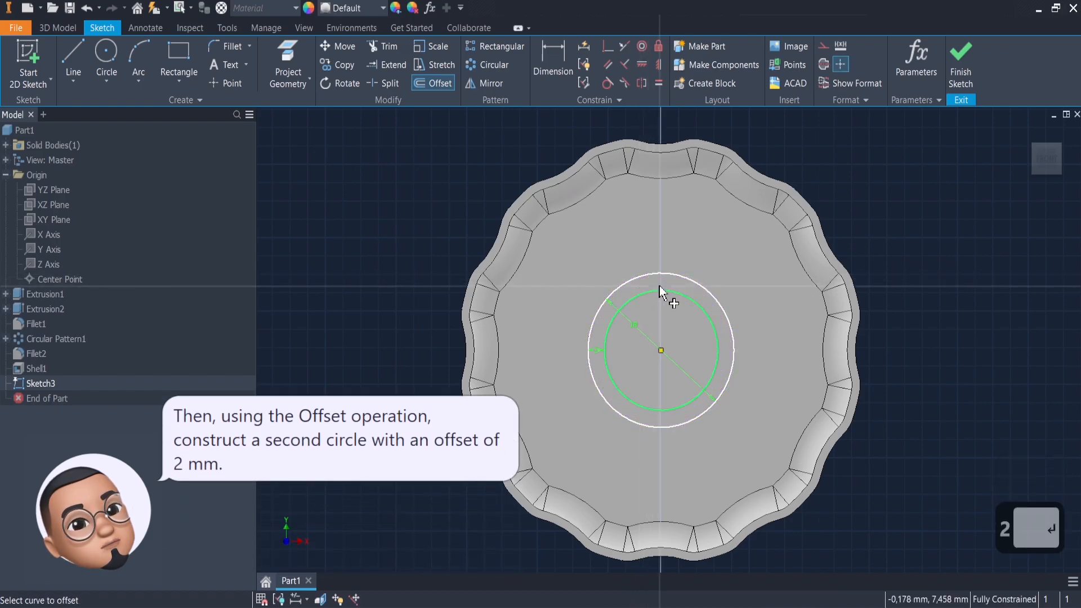
# Step: Extrude the ring between the two circles 20 mm out of the inner floor, joined to the body
pyautogui.click(66, 27)
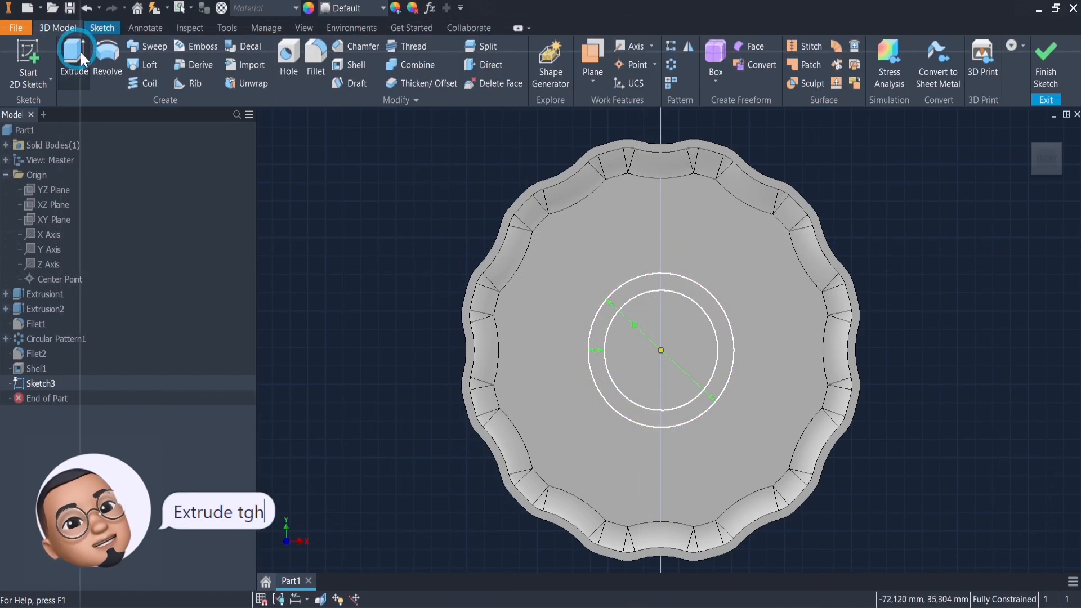
pyautogui.click(77, 55)
pyautogui.click(649, 276)
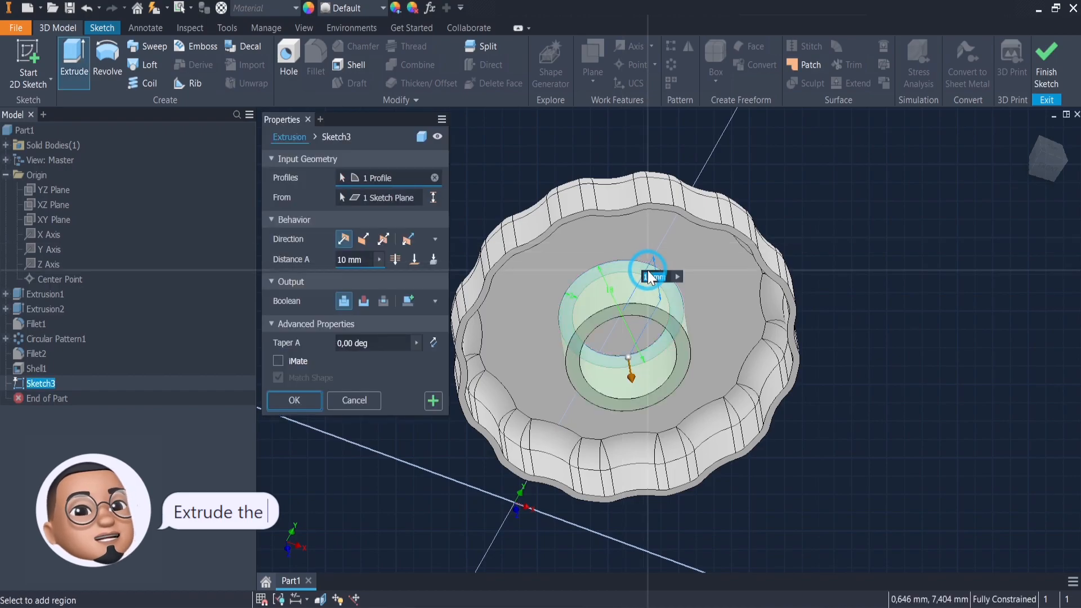
pyautogui.write('0')
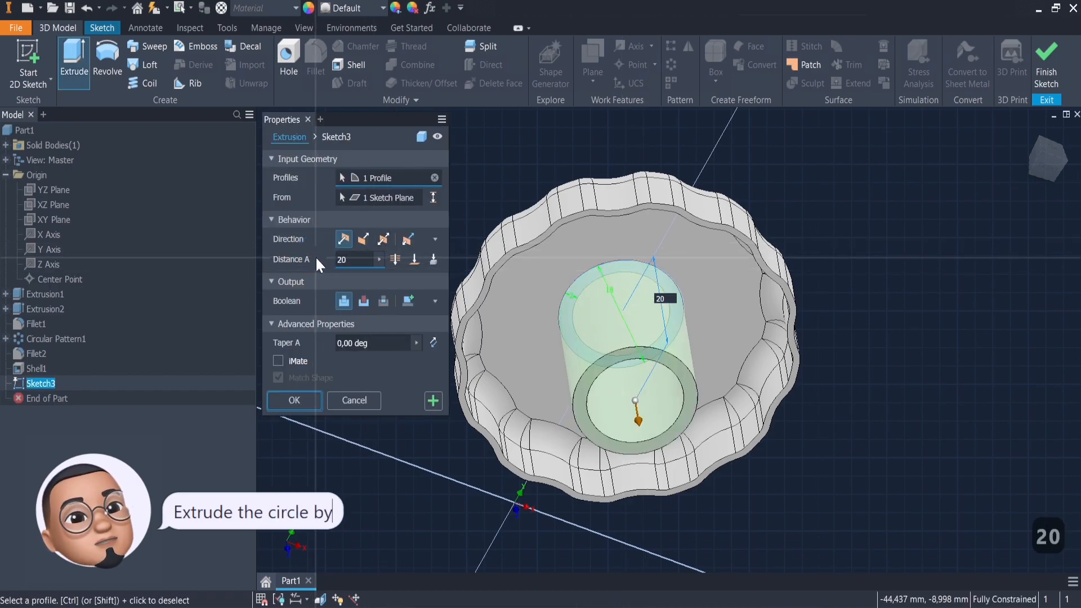
pyautogui.click(305, 399)
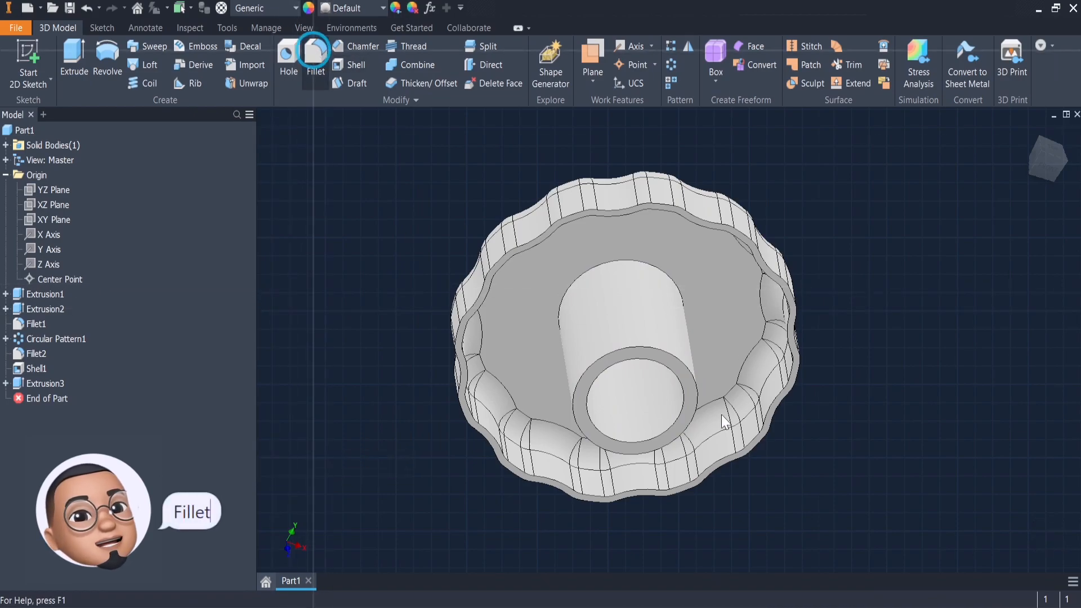
# Step: Fillet the edges at the base of the central tube with a 4 mm radius
pyautogui.click(313, 51)
pyautogui.moveTo(807, 235); pyautogui.dragTo(741, 286, button='middle')
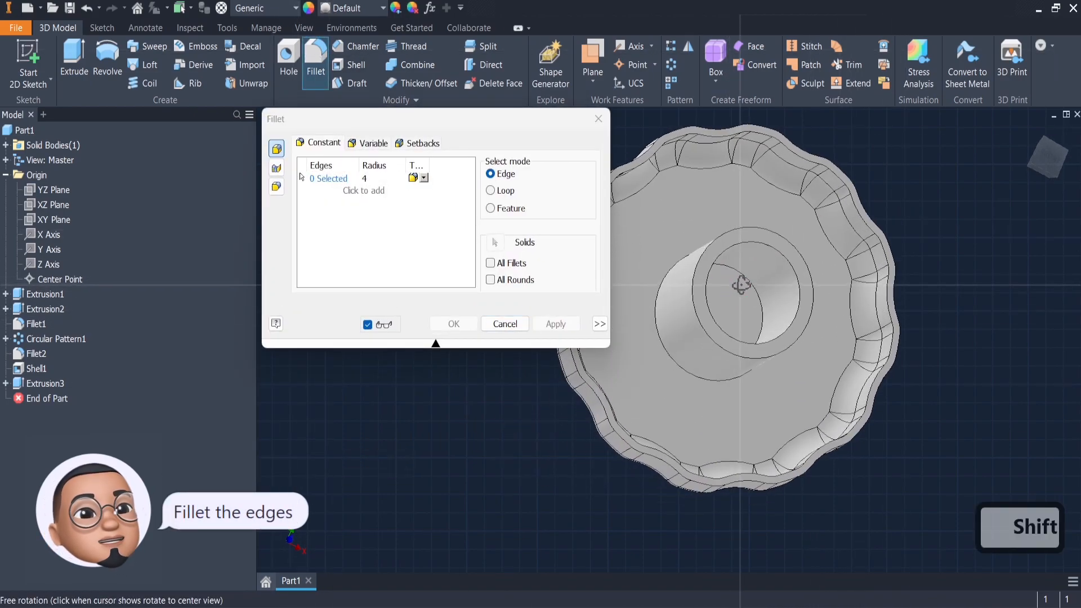
pyautogui.click(658, 299)
pyautogui.click(454, 324)
# Step: Start a sketch on the YZ plane, rotate the view so the tube points upward, and slice the graphics at the sketch plane
pyautogui.keyDown('shift'); pyautogui.moveTo(488, 316); pyautogui.dragTo(480, 282, button='middle'); pyautogui.keyUp('shift')
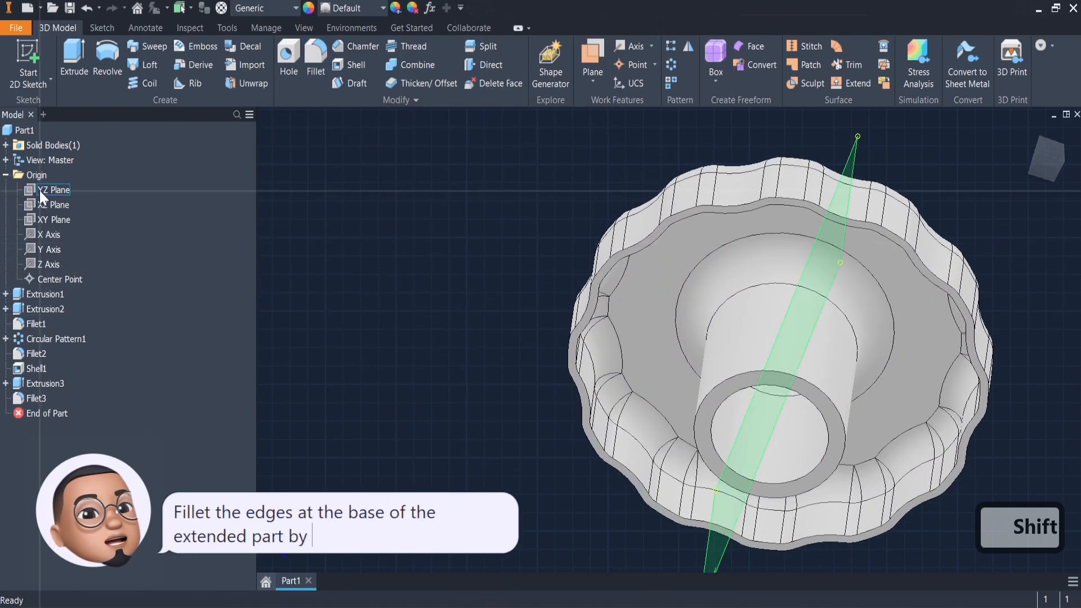
pyautogui.click(44, 191)
pyautogui.click(20, 72)
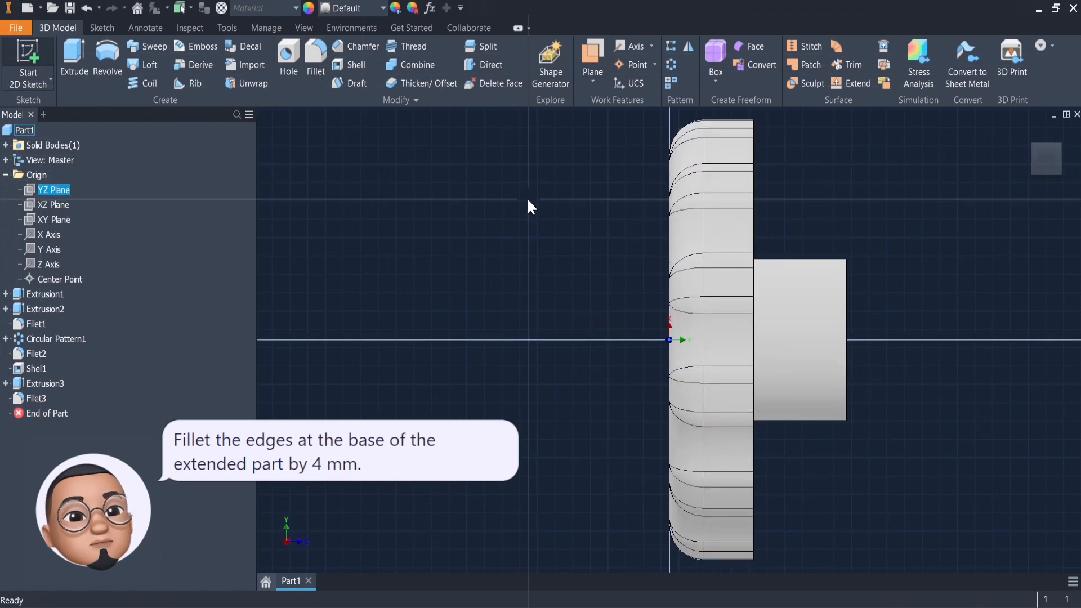
pyautogui.click(1066, 134)
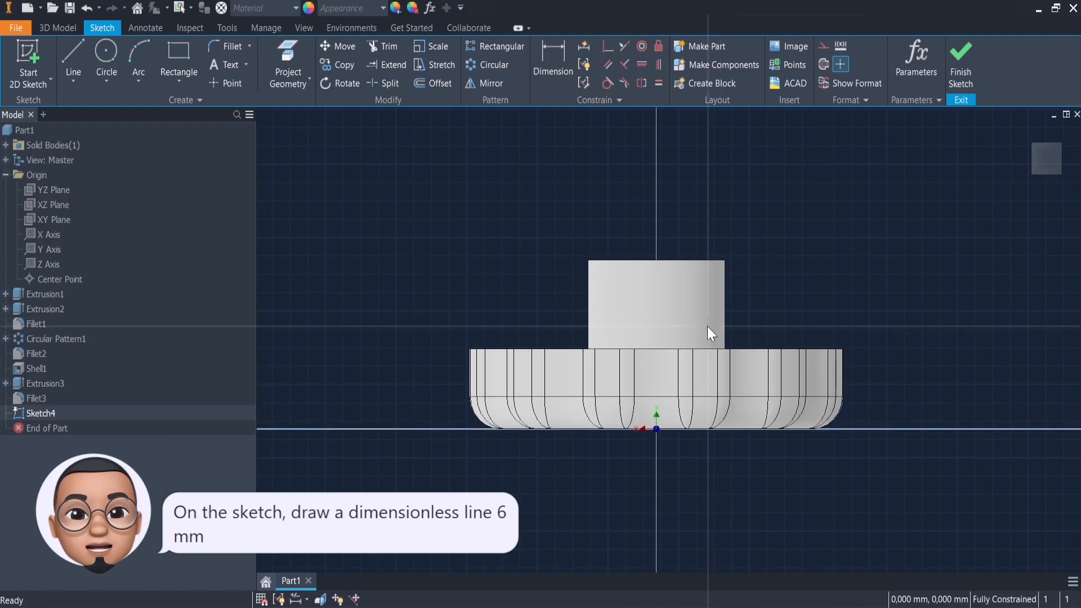
pyautogui.click(320, 599)
pyautogui.scroll(2, 630, 383)
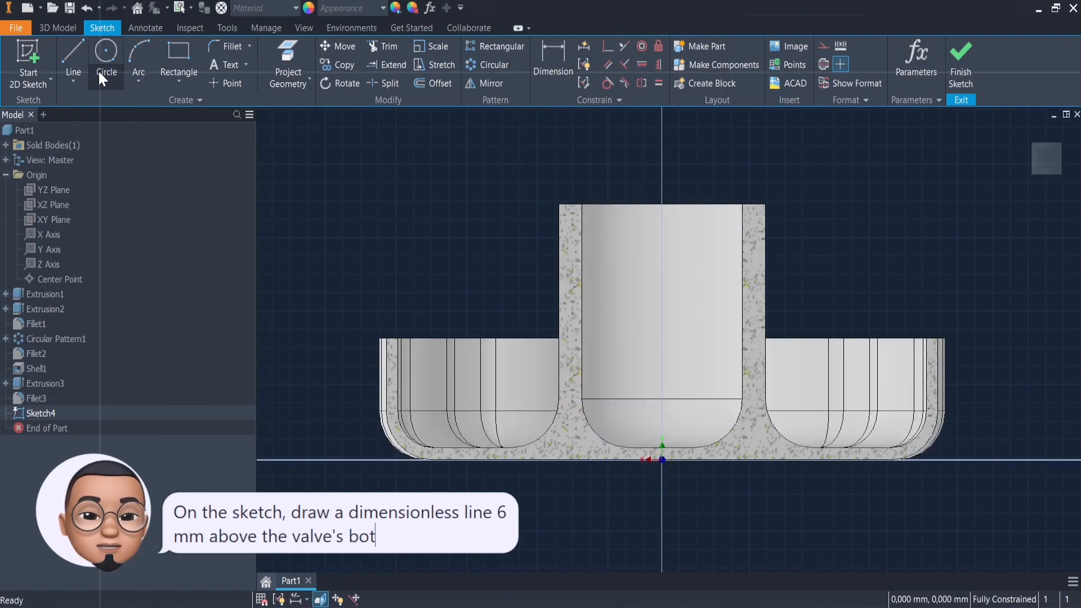
# Step: Draw a horizontal line inside the cavity between the central tube and the outer rim, touching neither wall
pyautogui.click(74, 62)
pyautogui.scroll(3, 735, 398)
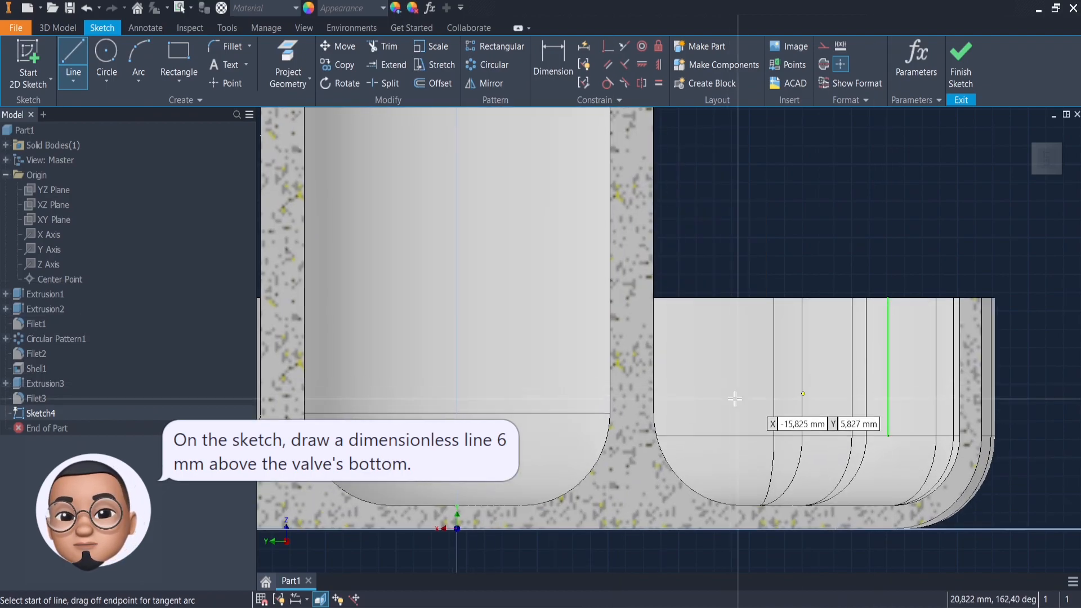
pyautogui.click(706, 391)
pyautogui.click(913, 391)
pyautogui.press('Escape')
pyautogui.scroll(-3, 738, 259)
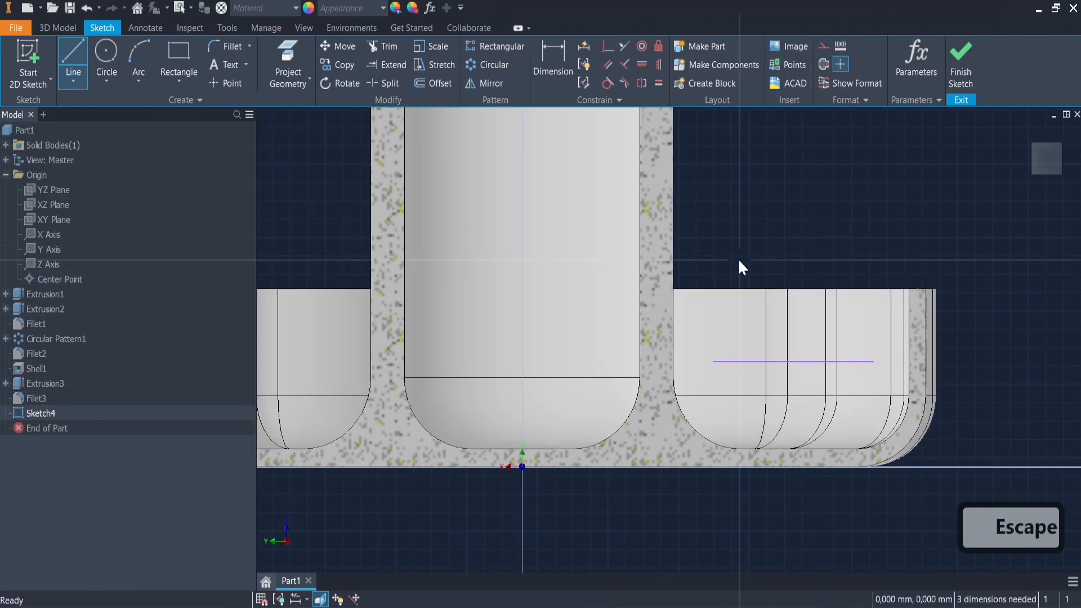
# Step: Dimension the line 6 mm above the cavity's inner floor and finish the sketch
pyautogui.click(548, 58)
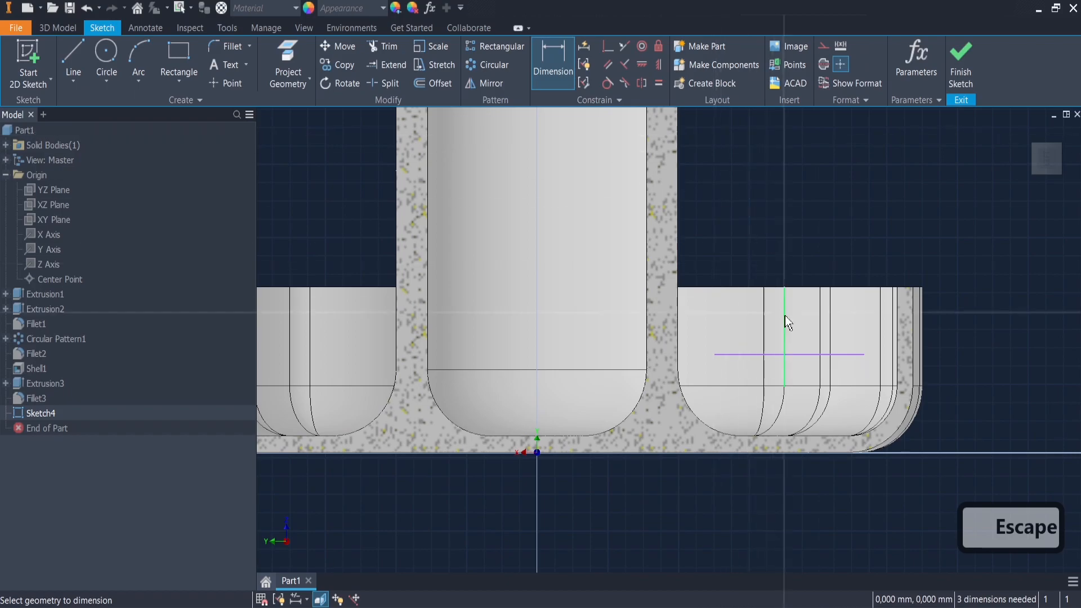
pyautogui.click(780, 438)
pyautogui.click(810, 355)
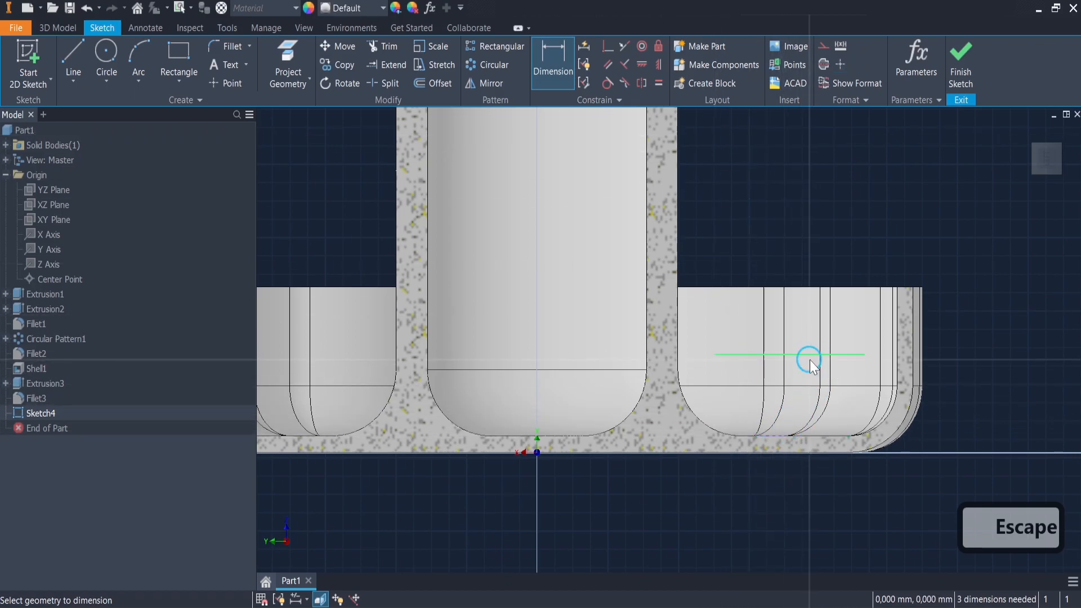
pyautogui.click(956, 400)
pyautogui.write('6')
pyautogui.press('Return')
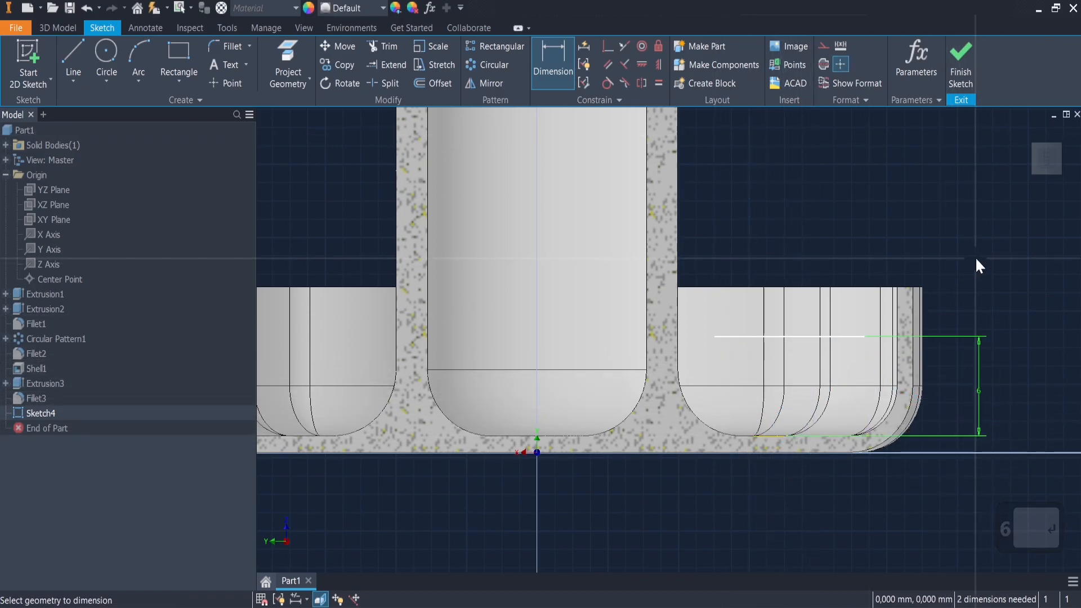
pyautogui.click(966, 66)
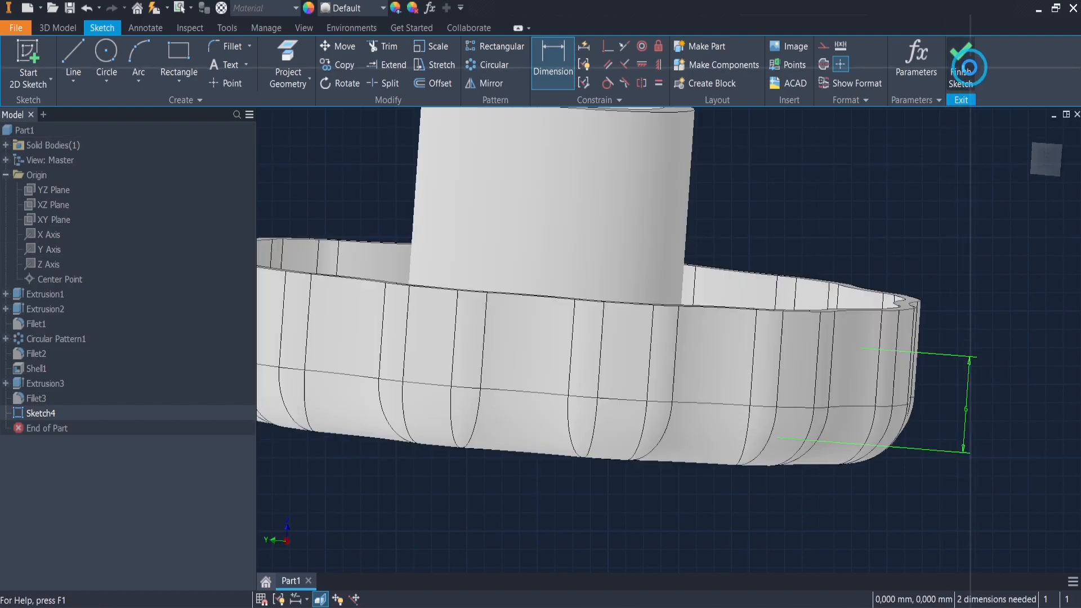
# Step: Create a 1 mm thick rib parallel to the sketch plane from the line, spanning the central tube and the outer rim
pyautogui.moveTo(519, 360)
pyautogui.keyDown('shift'); pyautogui.mouseDown(button='middle')
pyautogui.moveTo(511, 280)
pyautogui.moveTo(509, 306)
pyautogui.moveTo(495, 294)
pyautogui.mouseUp(button='middle'); pyautogui.keyUp('shift')
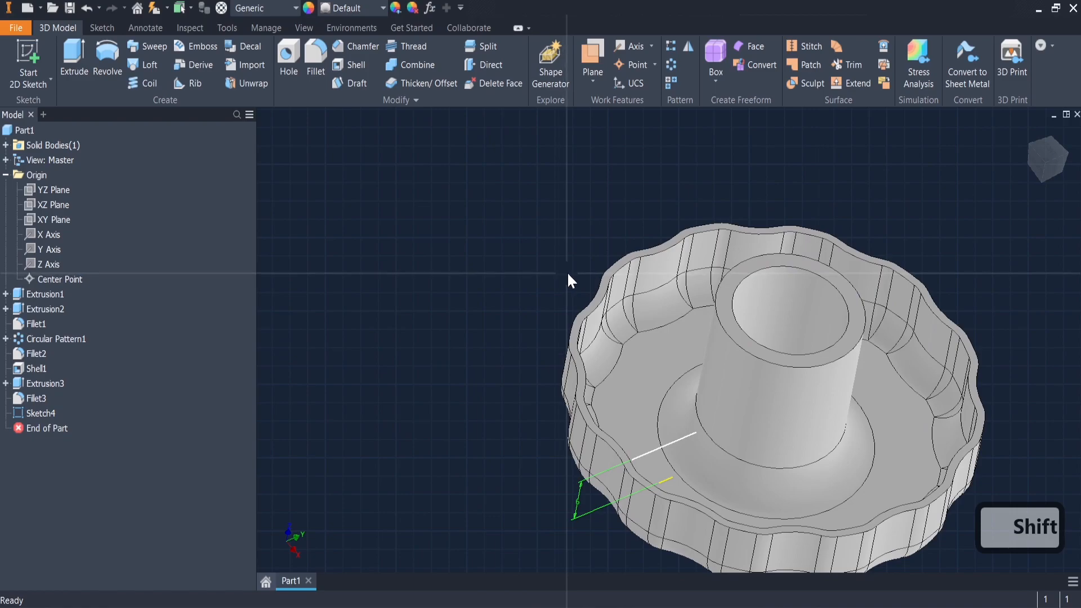
pyautogui.click(189, 82)
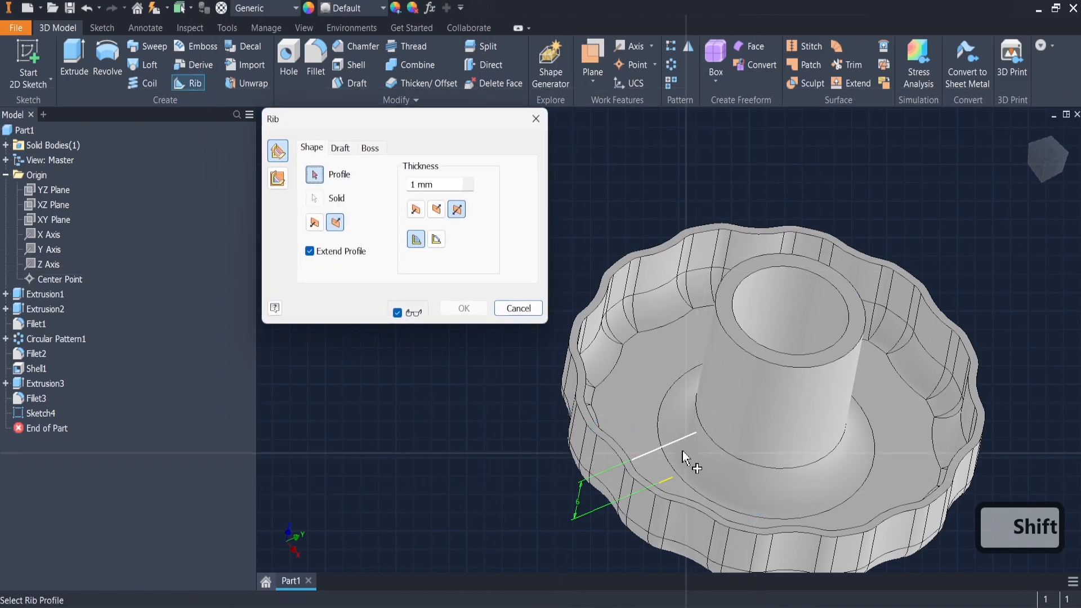
pyautogui.click(663, 450)
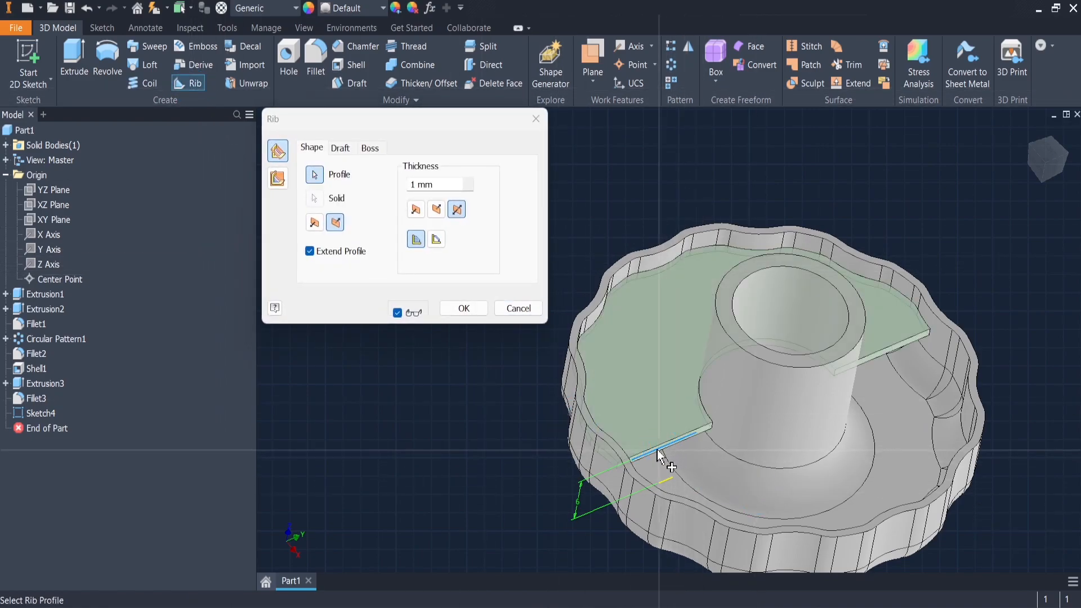
pyautogui.click(277, 179)
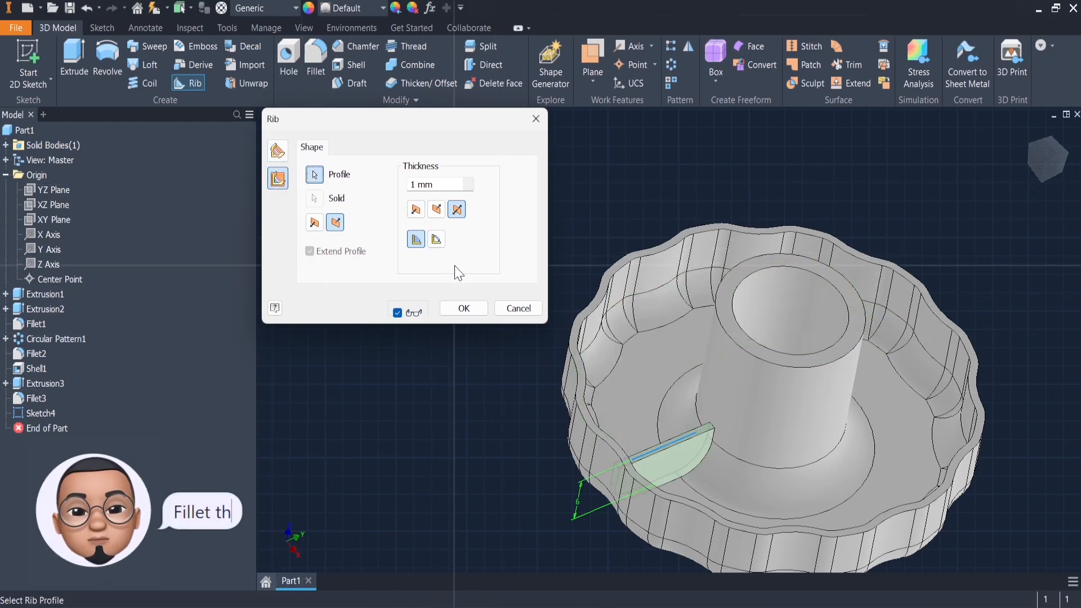
pyautogui.click(455, 306)
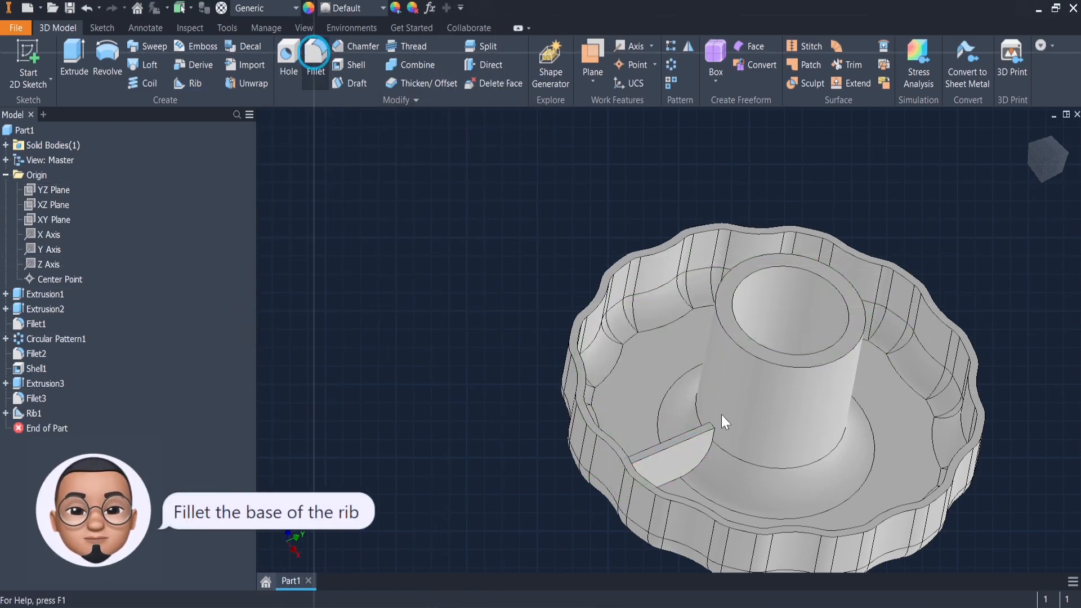
# Step: Fillet the base edges on both sides of the rib with a 1 mm radius
pyautogui.click(314, 54)
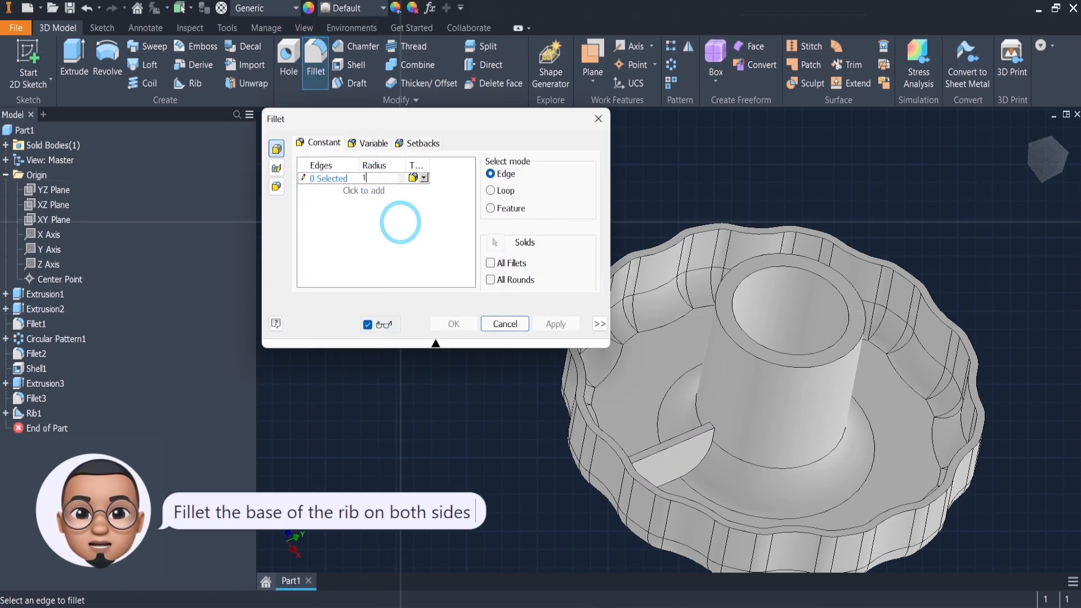
pyautogui.write('1')
pyautogui.click(693, 475)
pyautogui.keyDown('shift'); pyautogui.moveTo(671, 379); pyautogui.dragTo(633, 354, button='middle'); pyautogui.keyUp('shift')
pyautogui.click(454, 323)
# Step: Pattern the rib and its base fillet circularly around the Z axis with 6 occurrences over 360 degrees
pyautogui.moveTo(504, 328); pyautogui.dragTo(380, 237, button='middle')
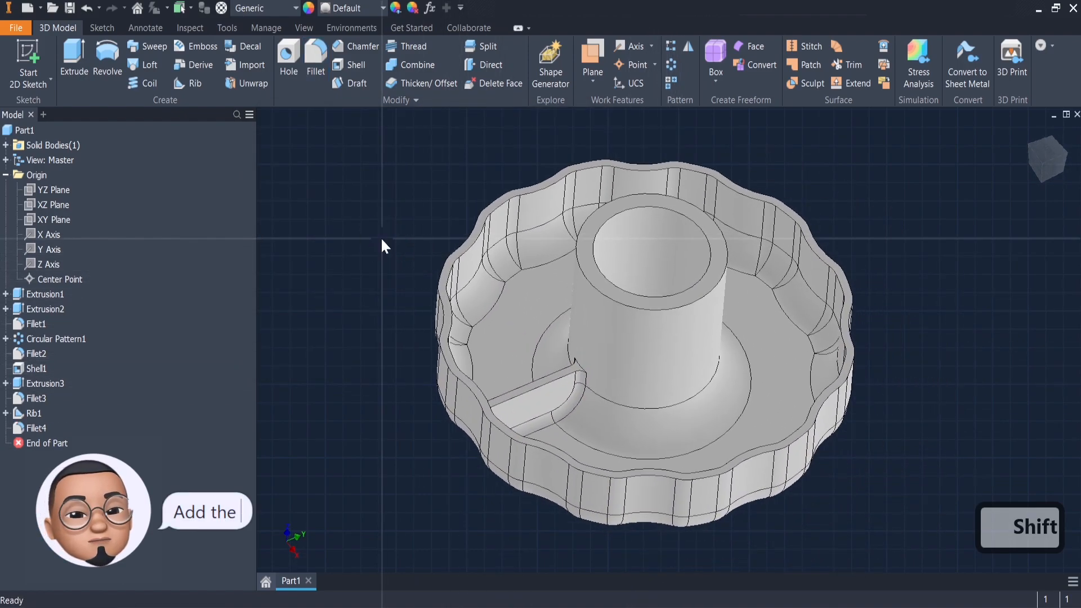
pyautogui.click(670, 64)
pyautogui.click(33, 413)
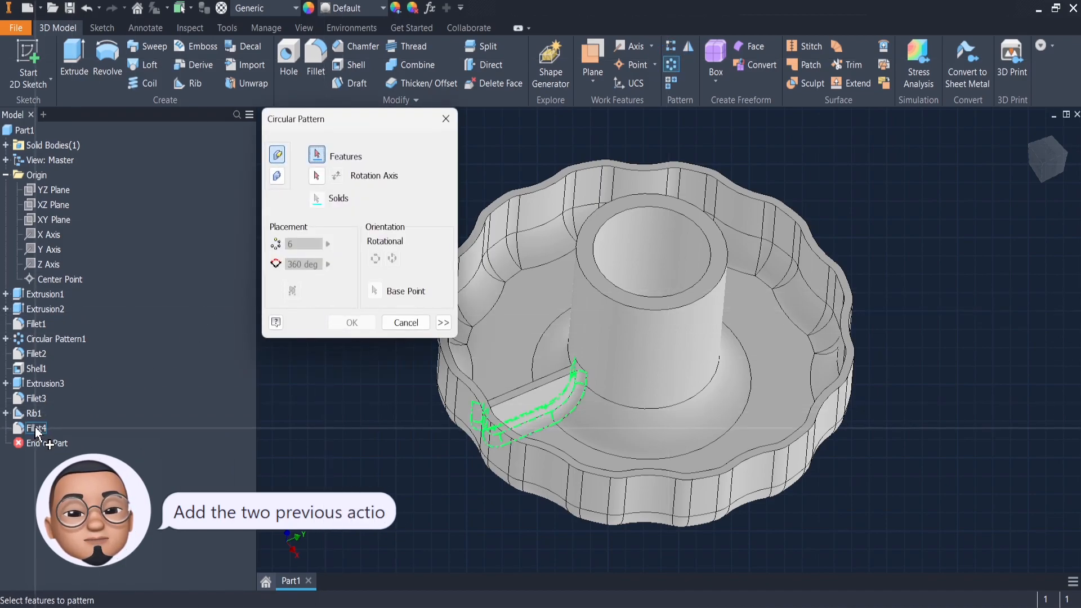
pyautogui.click(36, 428)
pyautogui.click(320, 177)
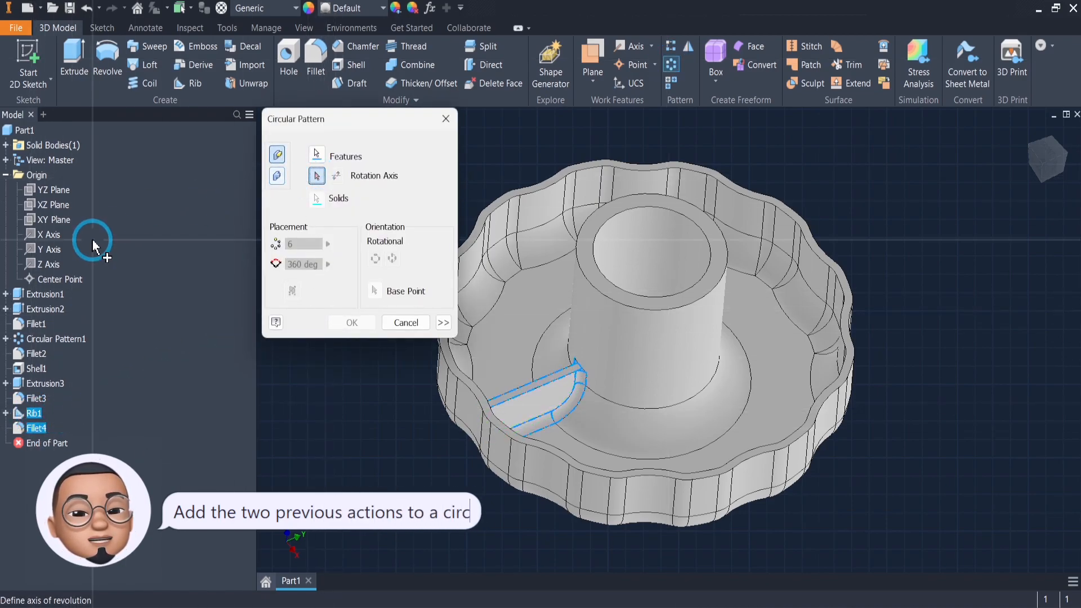
pyautogui.click(41, 263)
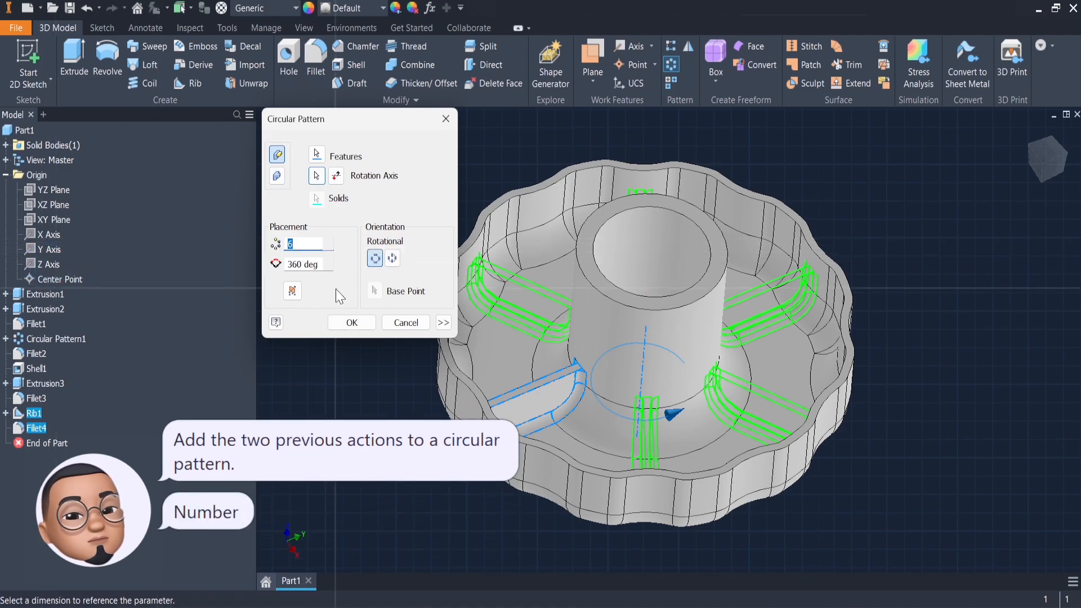
pyautogui.click(355, 322)
# Step: Assign the ABS Plastic material from the Inventor Material Library to the whole part
pyautogui.keyDown('shift'); pyautogui.moveTo(374, 224); pyautogui.dragTo(563, 196, button='middle'); pyautogui.keyUp('shift')
pyautogui.moveTo(418, 196); pyautogui.dragTo(507, 251, button='middle')
pyautogui.scroll(-4, 401, 211)
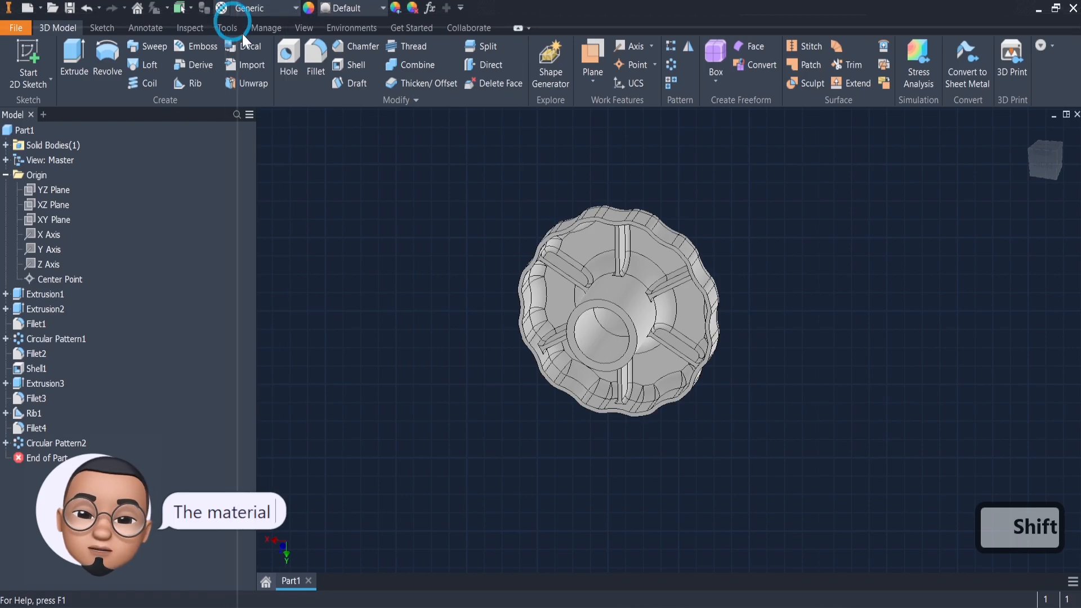
pyautogui.click(320, 146)
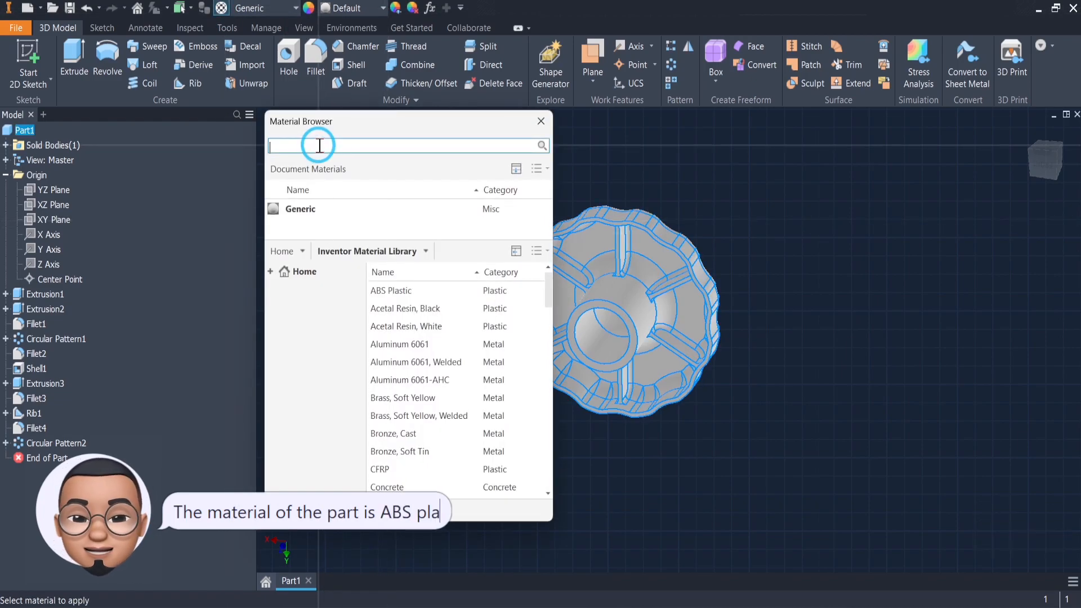
pyautogui.write('abs')
pyautogui.press('Return')
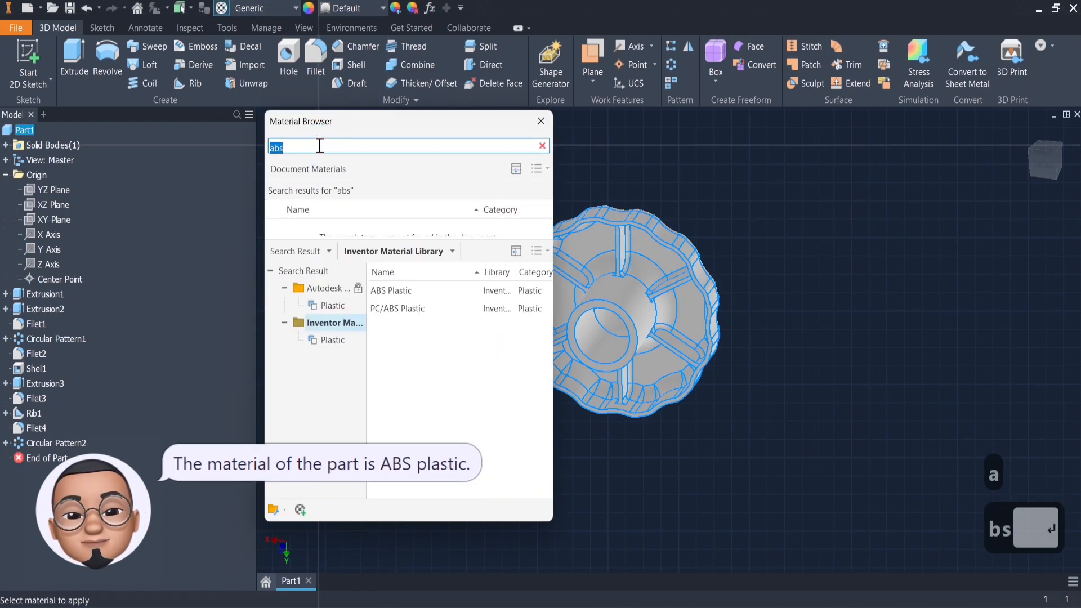
pyautogui.click(530, 291)
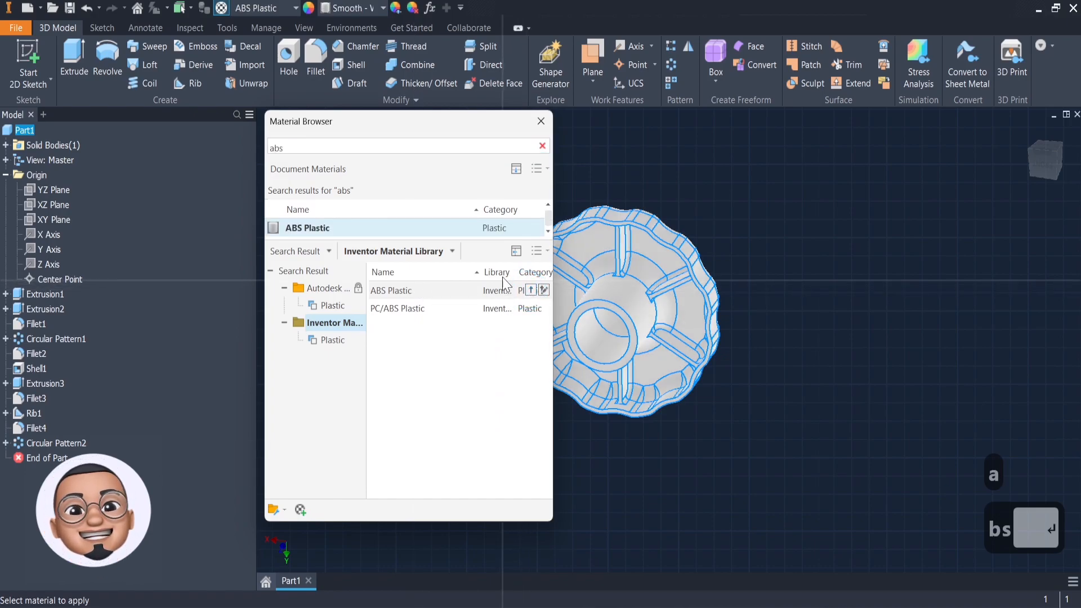
pyautogui.click(541, 123)
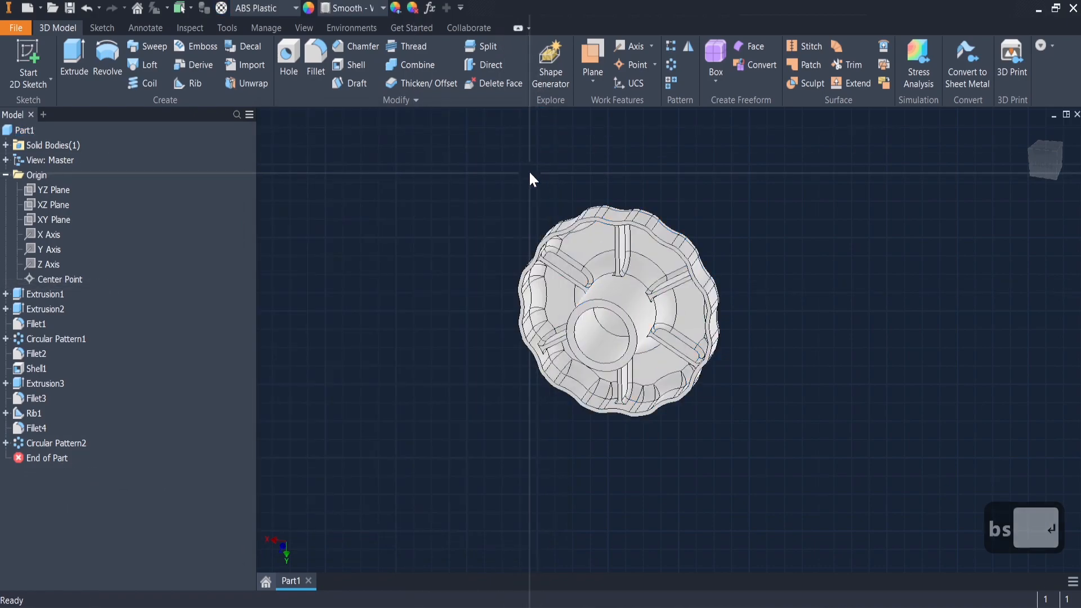
# Step: Select the entire knob and apply the Smooth - Dark Sea Green appearance, found by searching for "smooth green"
pyautogui.moveTo(774, 432); pyautogui.dragTo(511, 222)
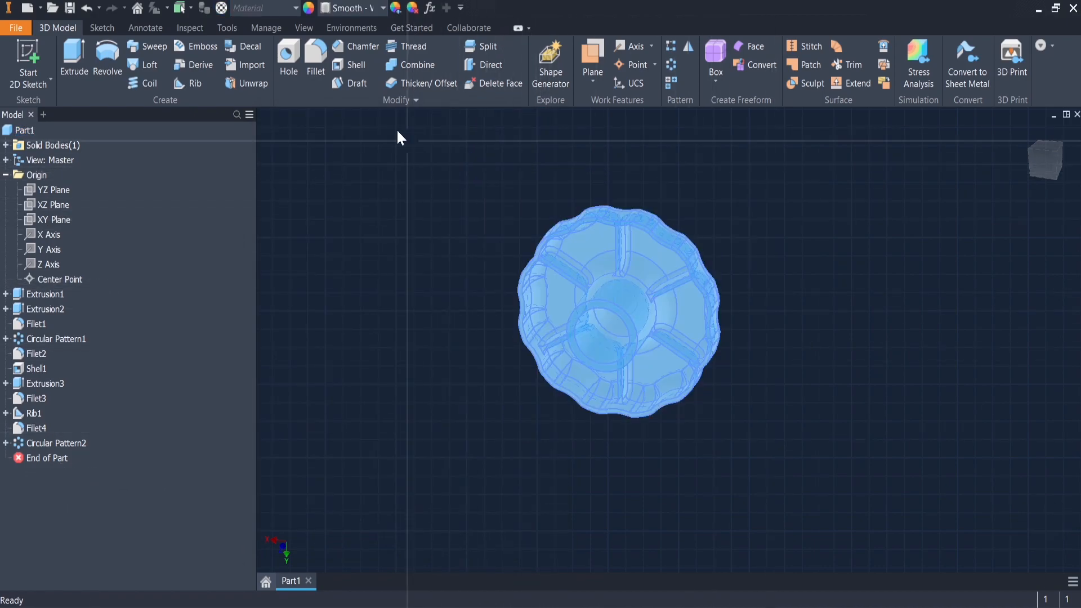
pyautogui.click(313, 9)
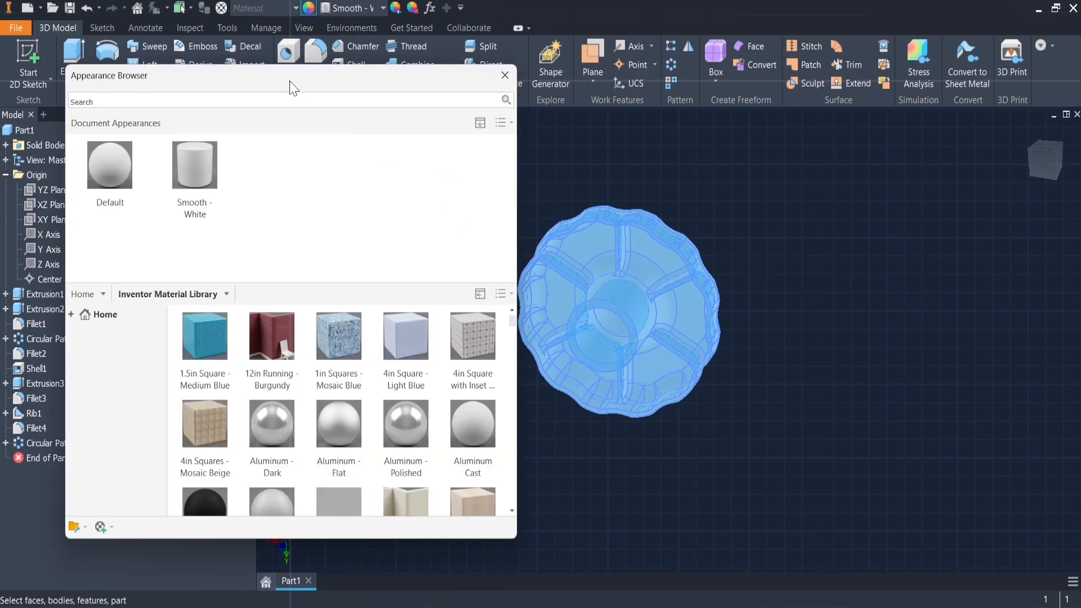
pyautogui.moveTo(284, 88); pyautogui.dragTo(323, 76)
pyautogui.moveTo(750, 205); pyautogui.dragTo(872, 241, button='middle')
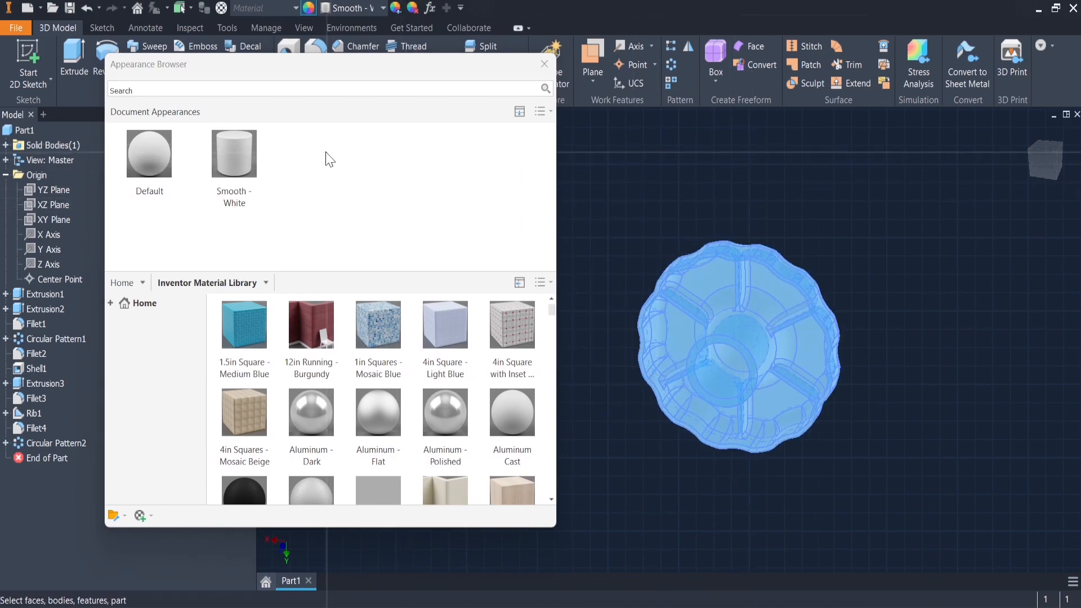
pyautogui.click(234, 89)
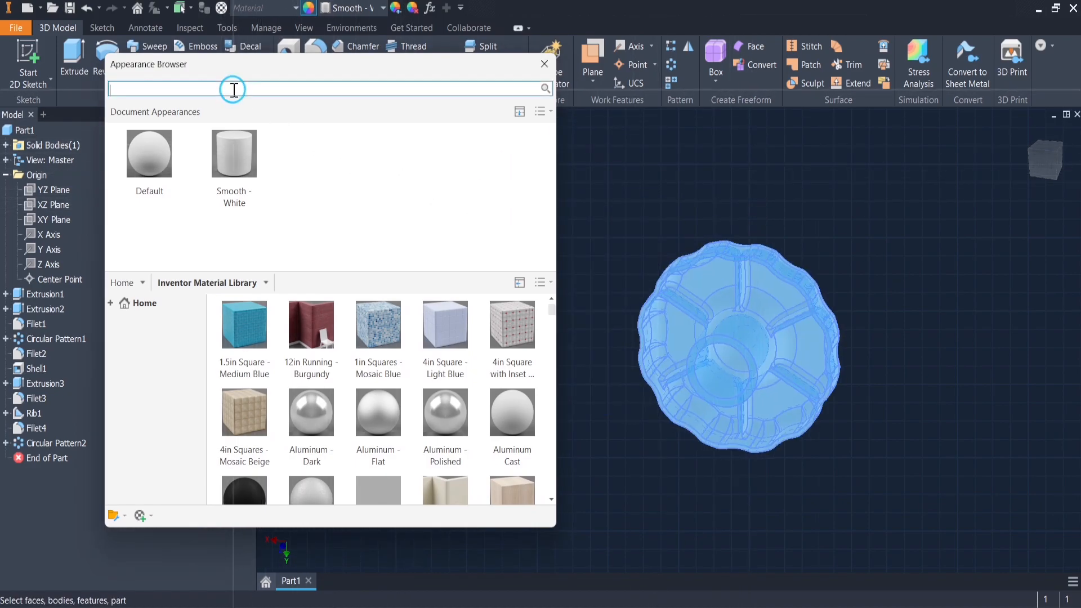
pyautogui.write('smooth green')
pyautogui.press('Return')
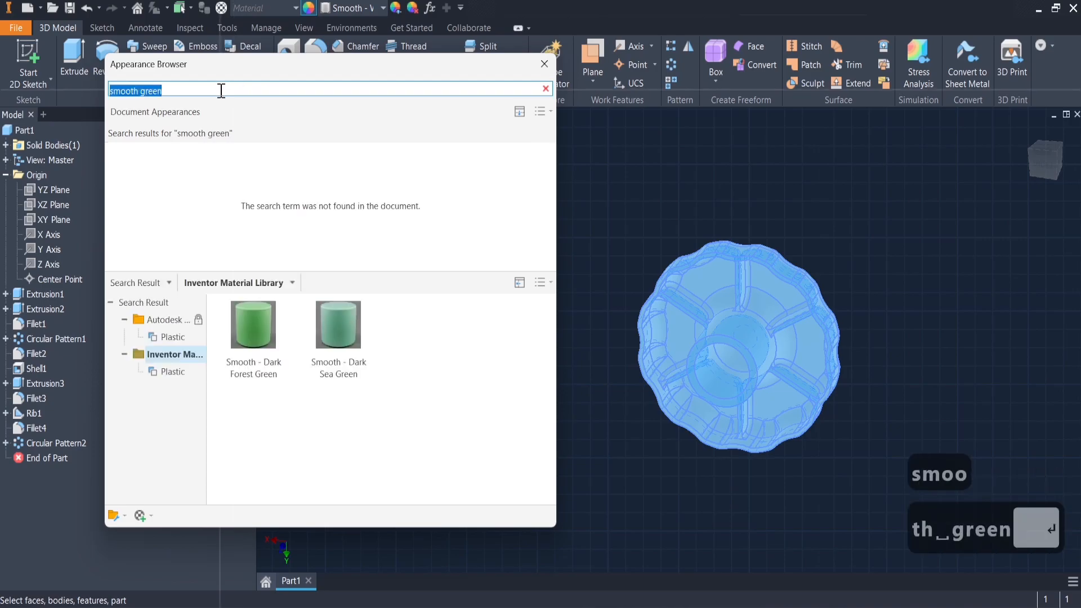
pyautogui.click(332, 372)
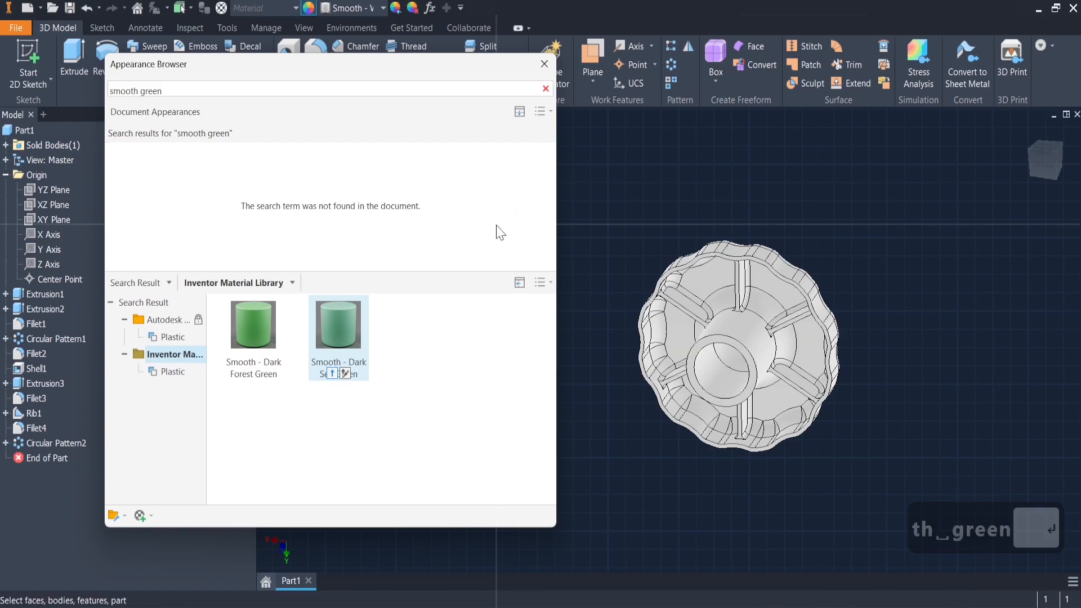
pyautogui.click(633, 229)
pyautogui.click(544, 64)
pyautogui.keyDown('shift'); pyautogui.moveTo(579, 222); pyautogui.dragTo(569, 143, button='middle'); pyautogui.keyUp('shift')
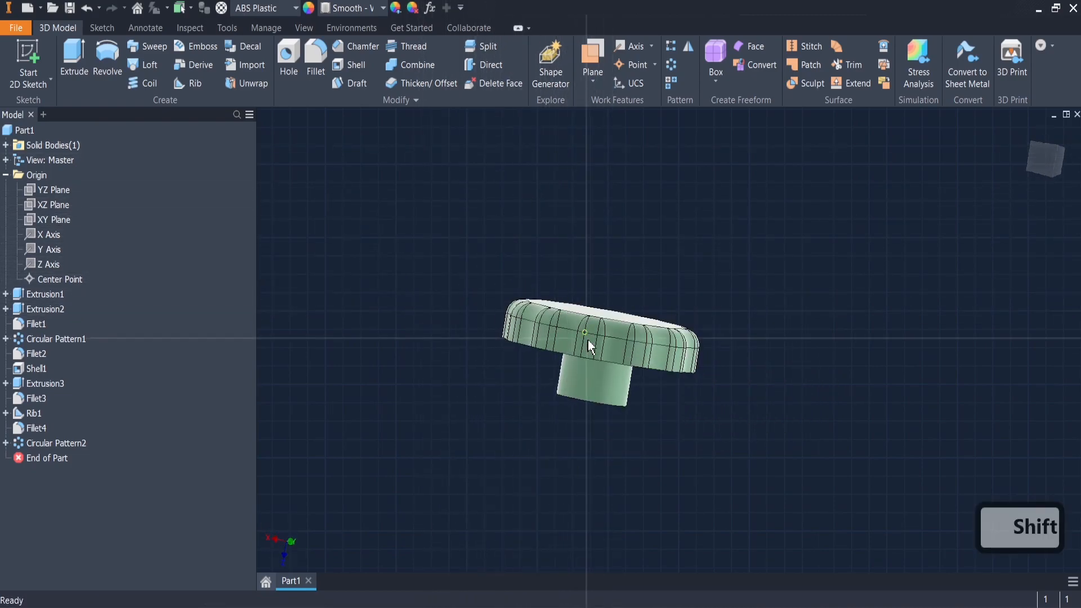
pyautogui.scroll(-3, 587, 333)
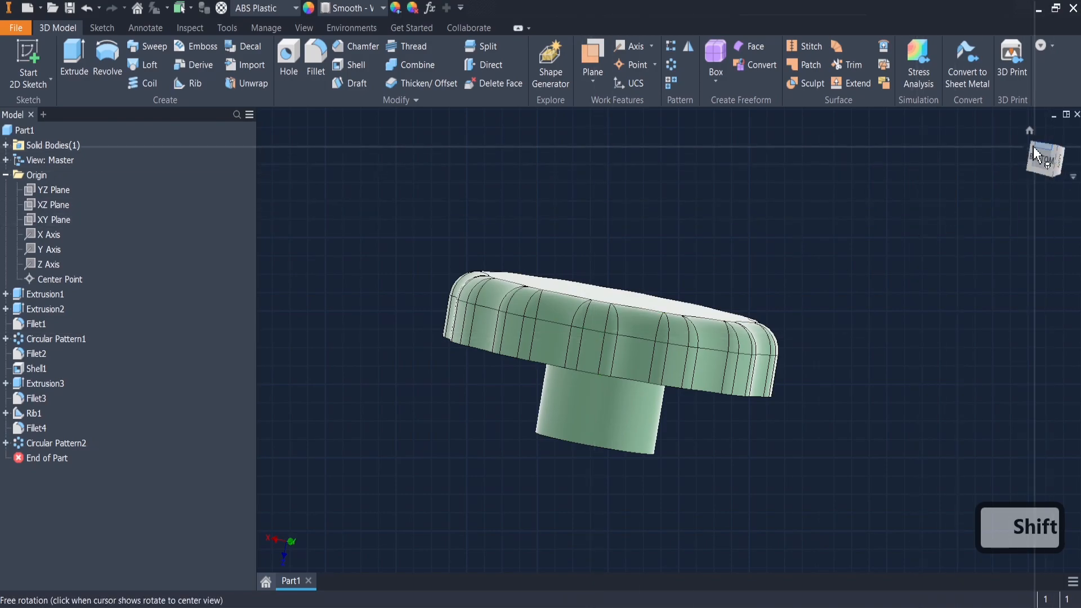
pyautogui.moveTo(1053, 147); pyautogui.dragTo(810, 184)
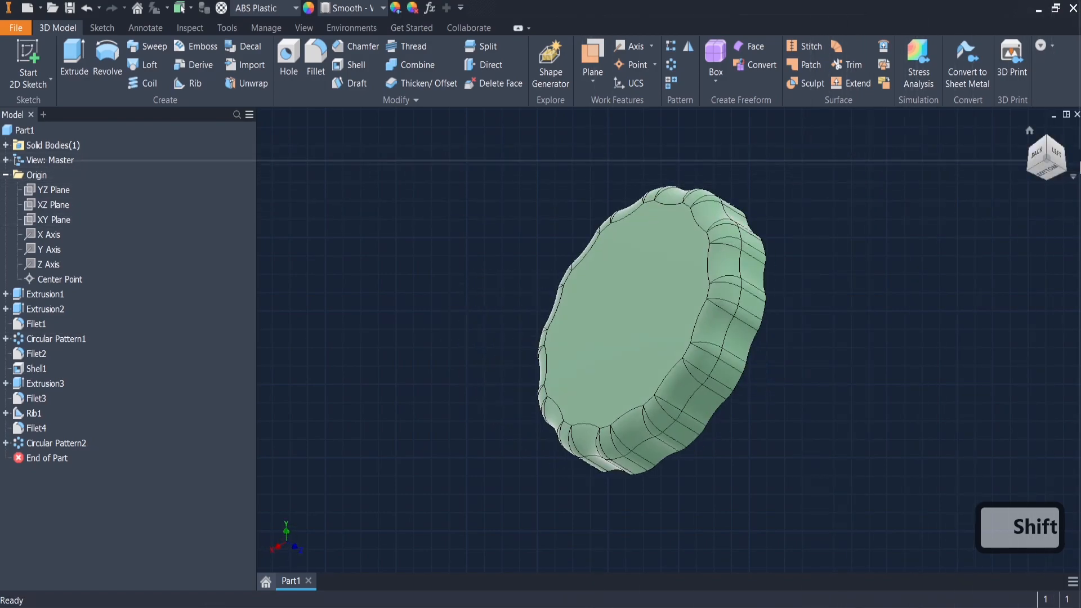
pyautogui.moveTo(1065, 173); pyautogui.dragTo(808, 335)
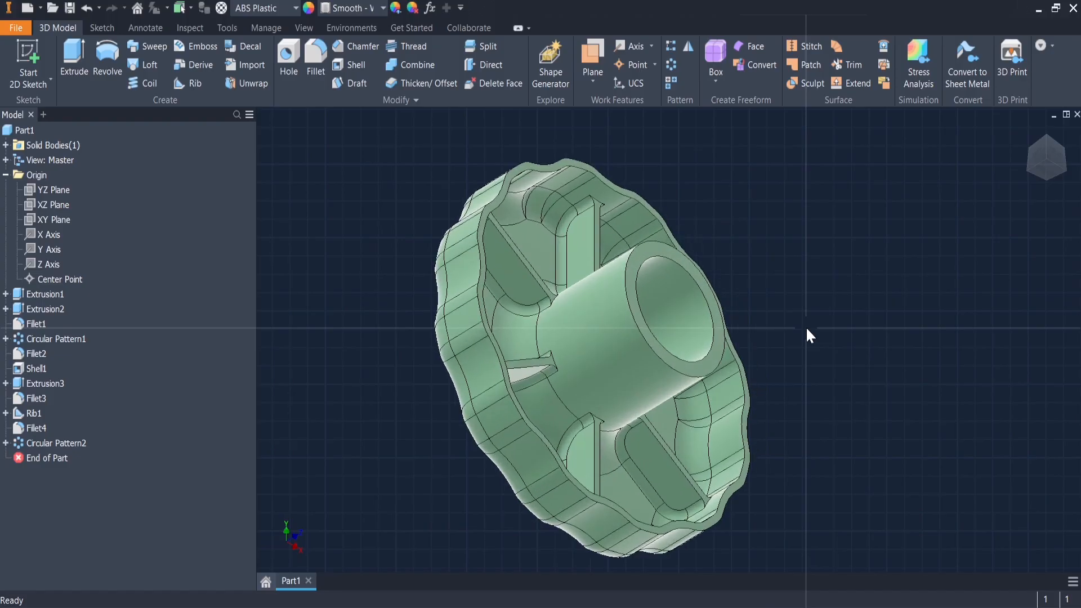